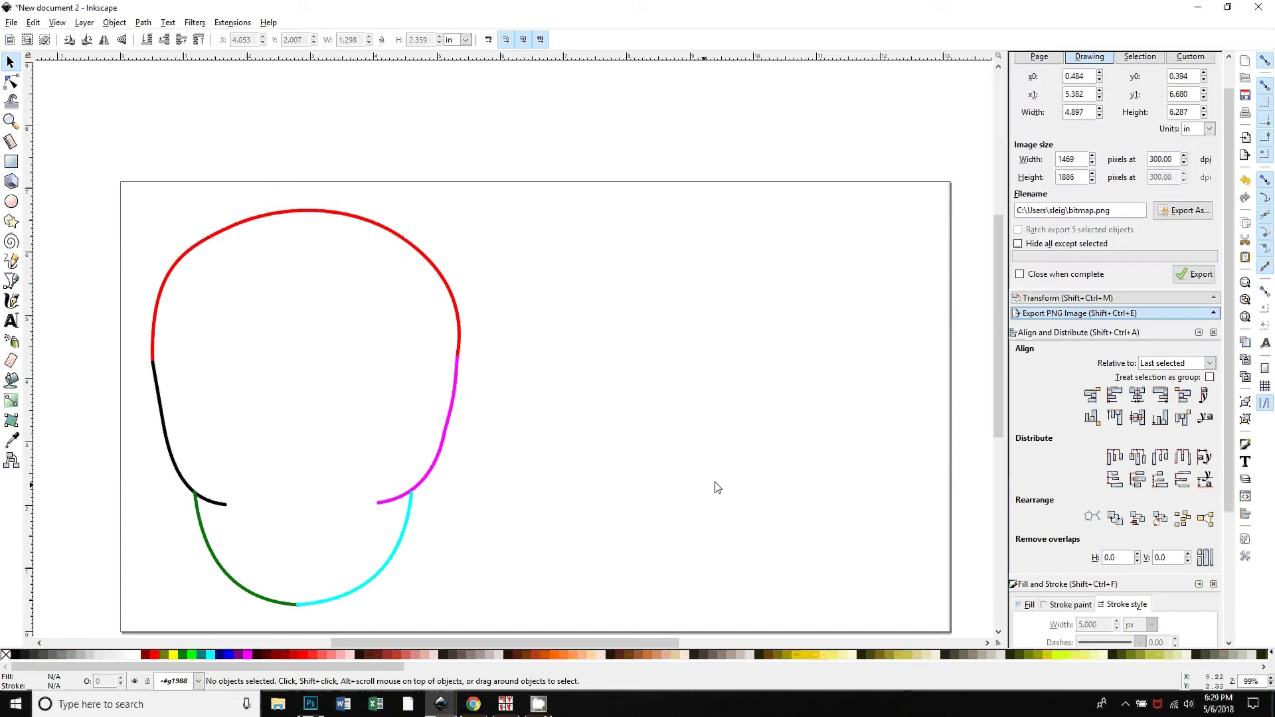
# - Select all five outline pieces, try merging them into one path, then undo the merge
pyautogui.scroll(-1, 723, 382)
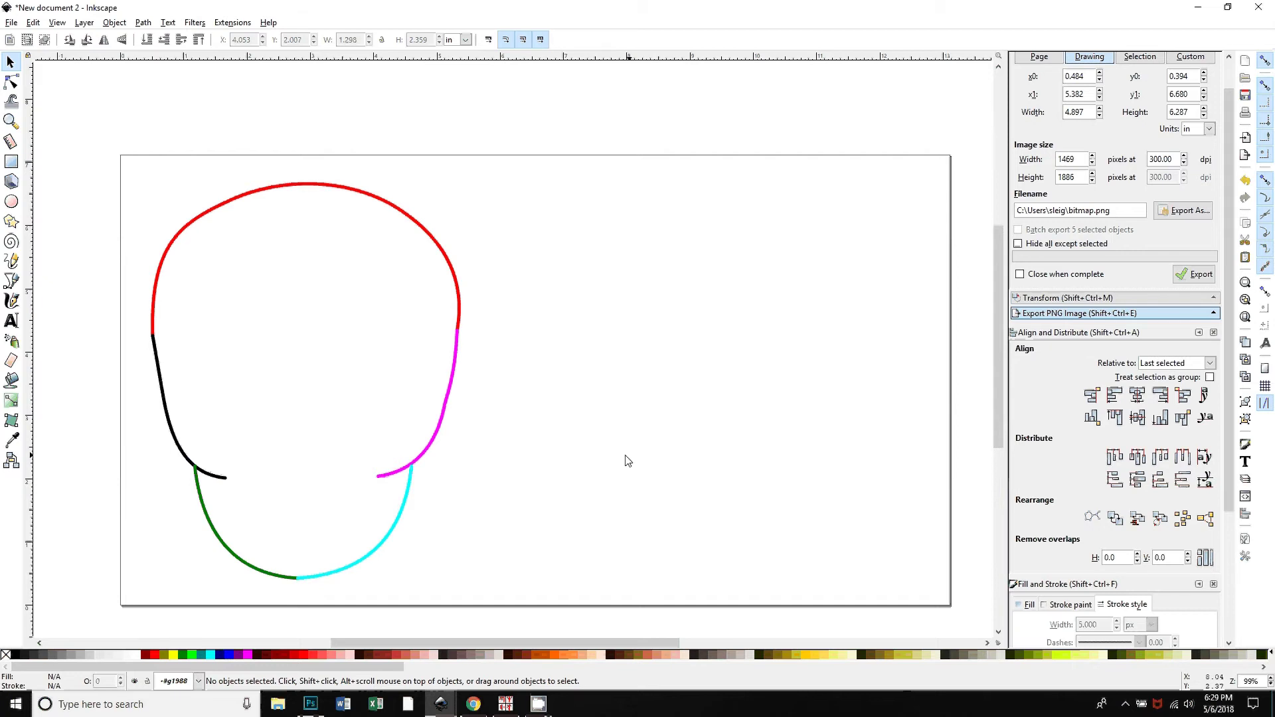
pyautogui.scroll(-2, 619, 468)
pyautogui.scroll(2, 598, 484)
pyautogui.scroll(-1, 565, 495)
pyautogui.scroll(-1, 237, 290)
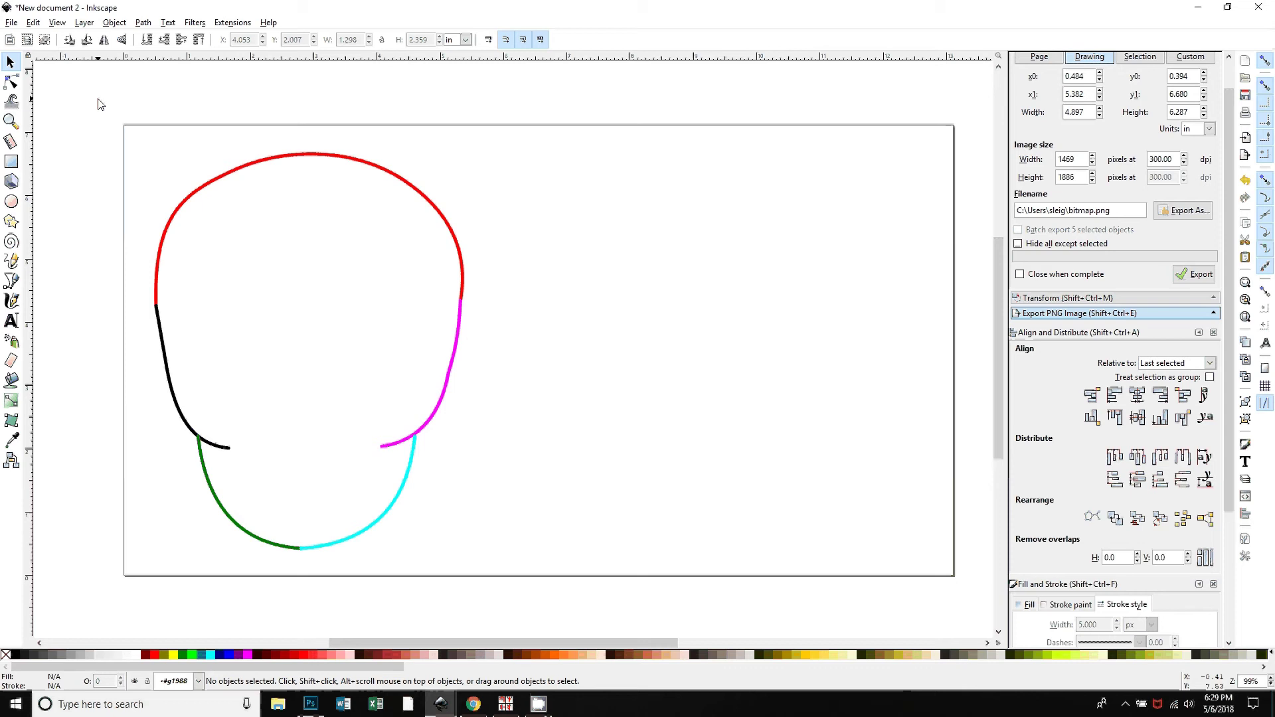
pyautogui.moveTo(100, 103); pyautogui.dragTo(480, 468)
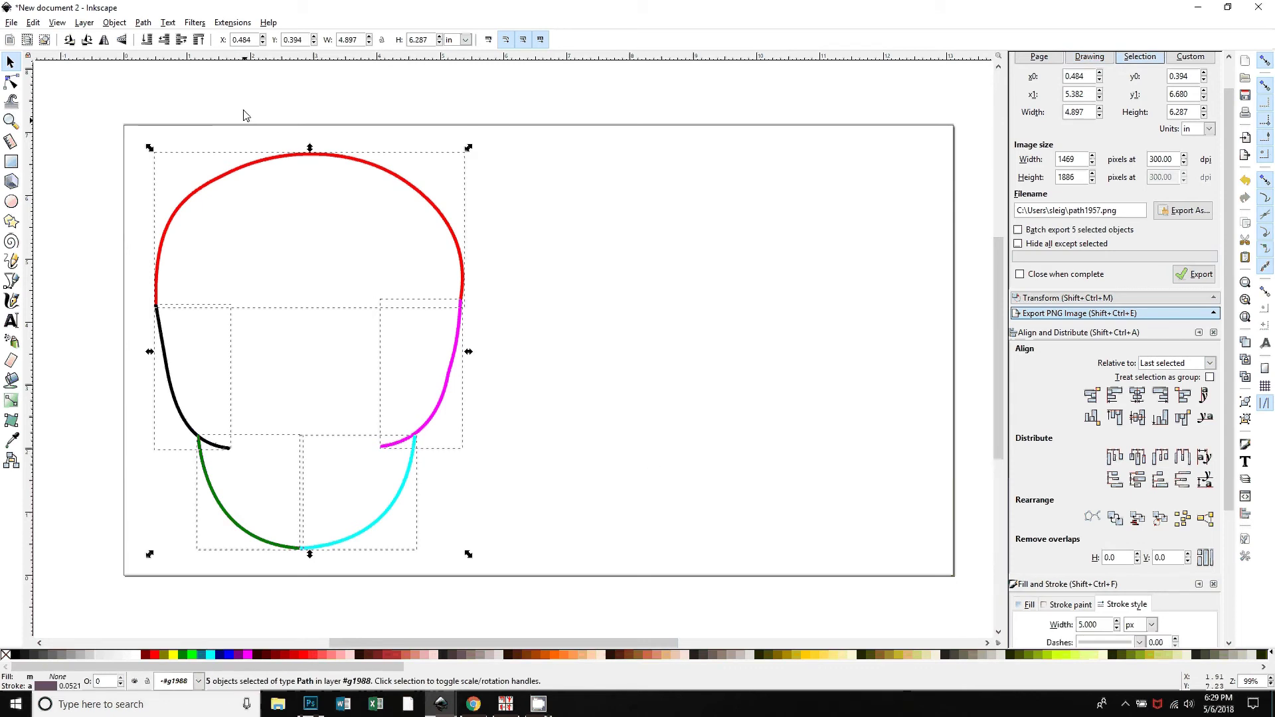
pyautogui.click(143, 22)
pyautogui.click(167, 99)
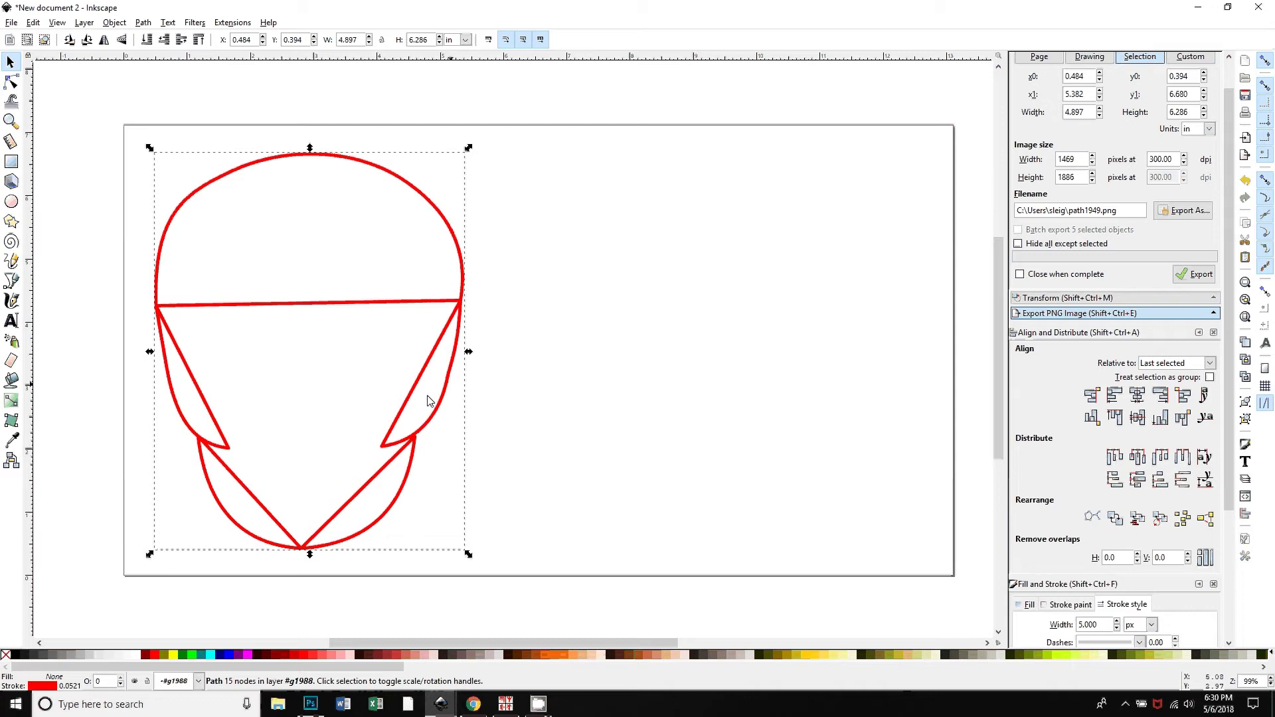
pyautogui.hotkey('ctrl', 'z')
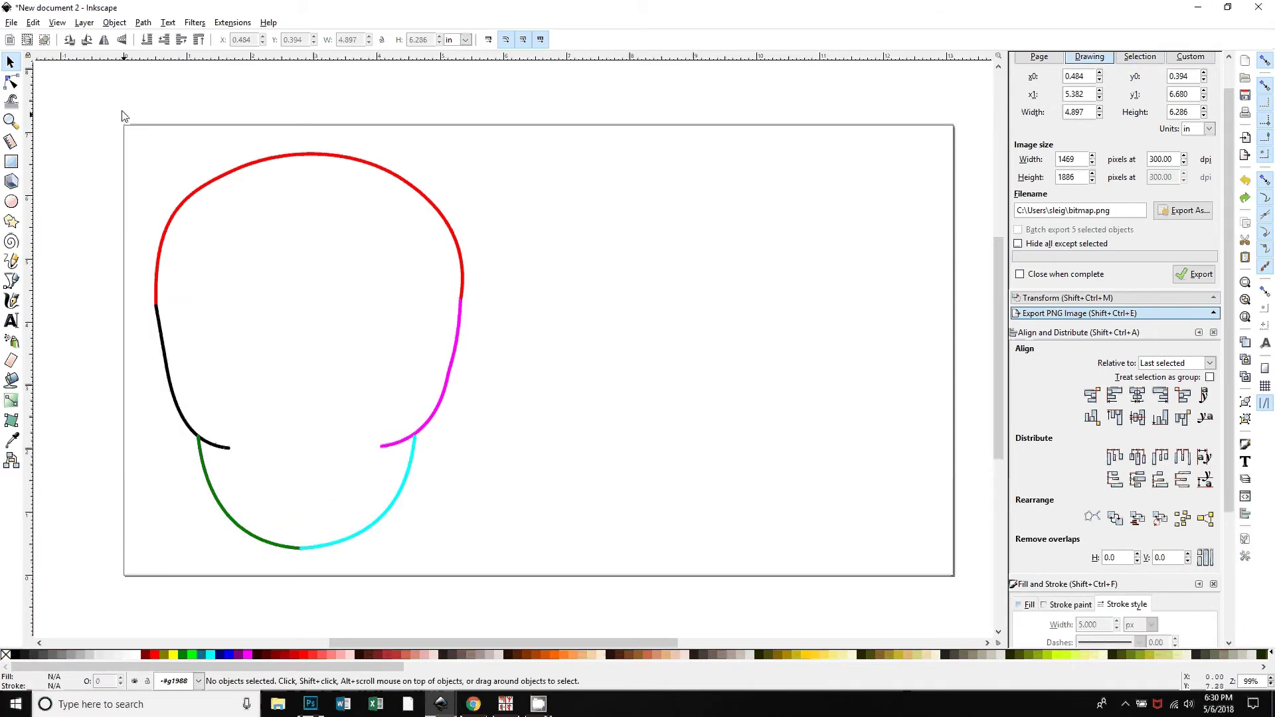
# - Reselect the outline pieces, clear the selection and undo the green fill
pyautogui.moveTo(122, 116); pyautogui.dragTo(512, 561)
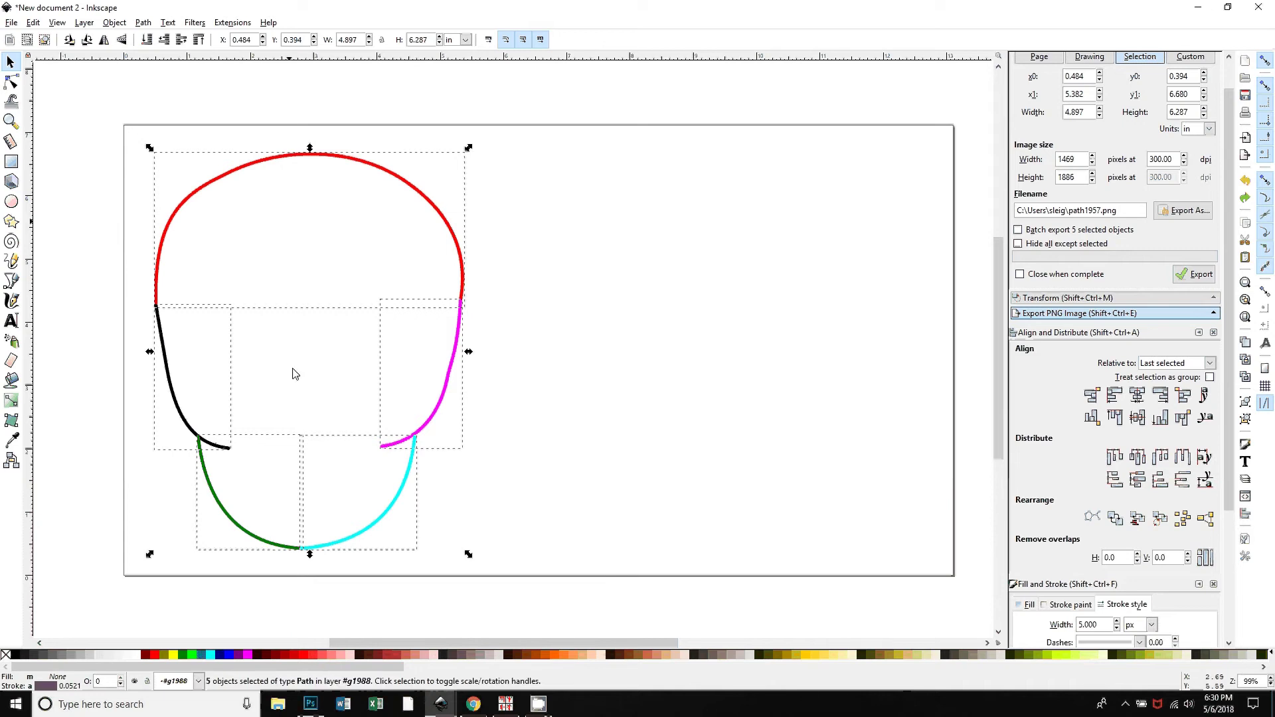
pyautogui.click(192, 655)
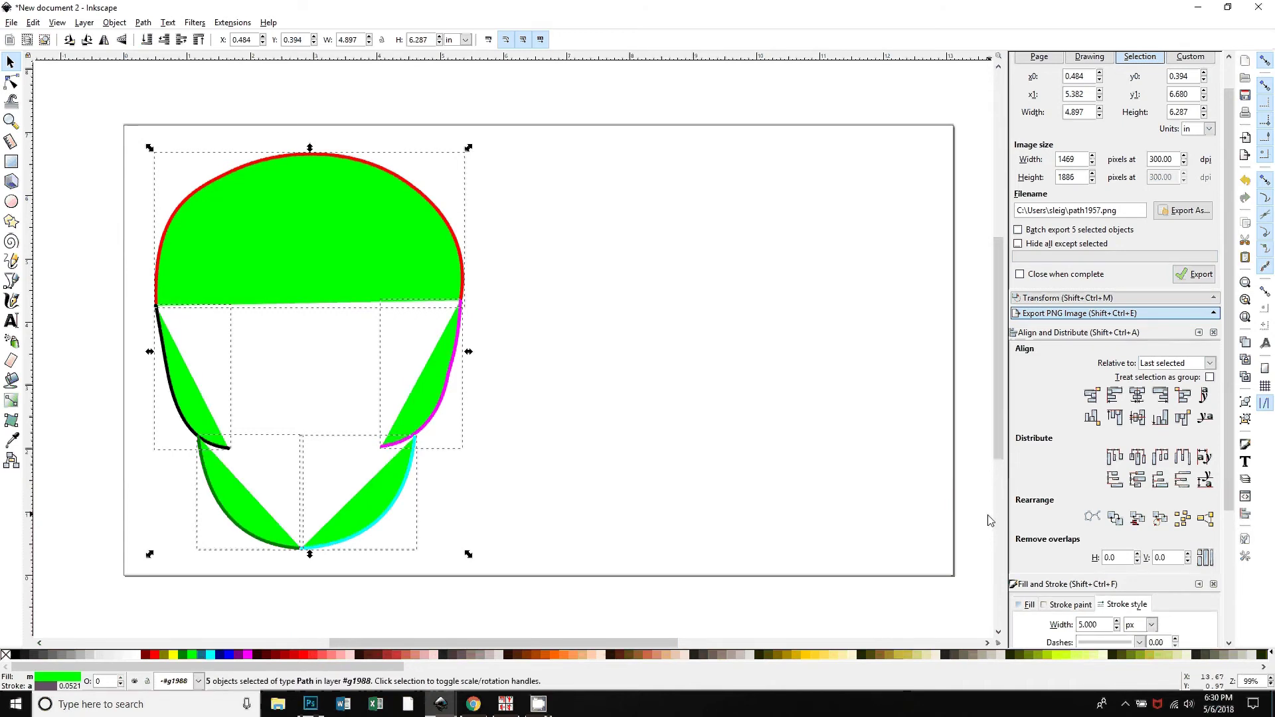
pyautogui.click(671, 464)
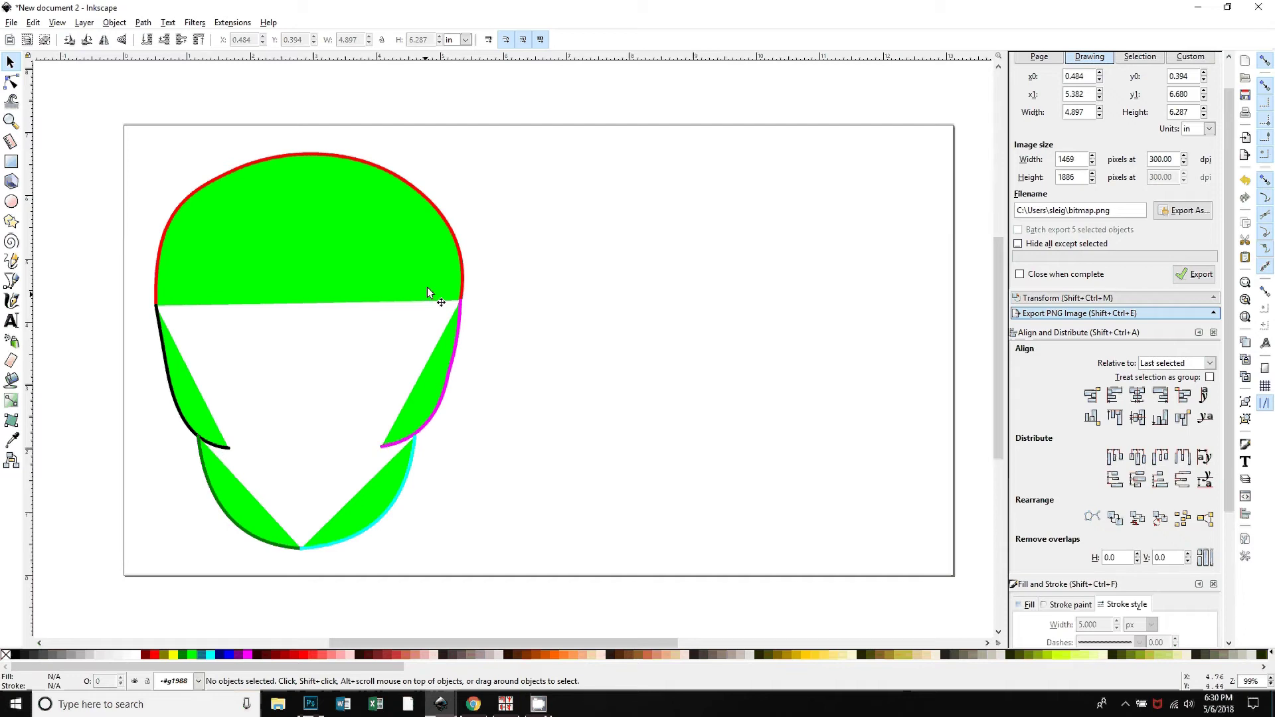
pyautogui.hotkey('ctrl', 'z')
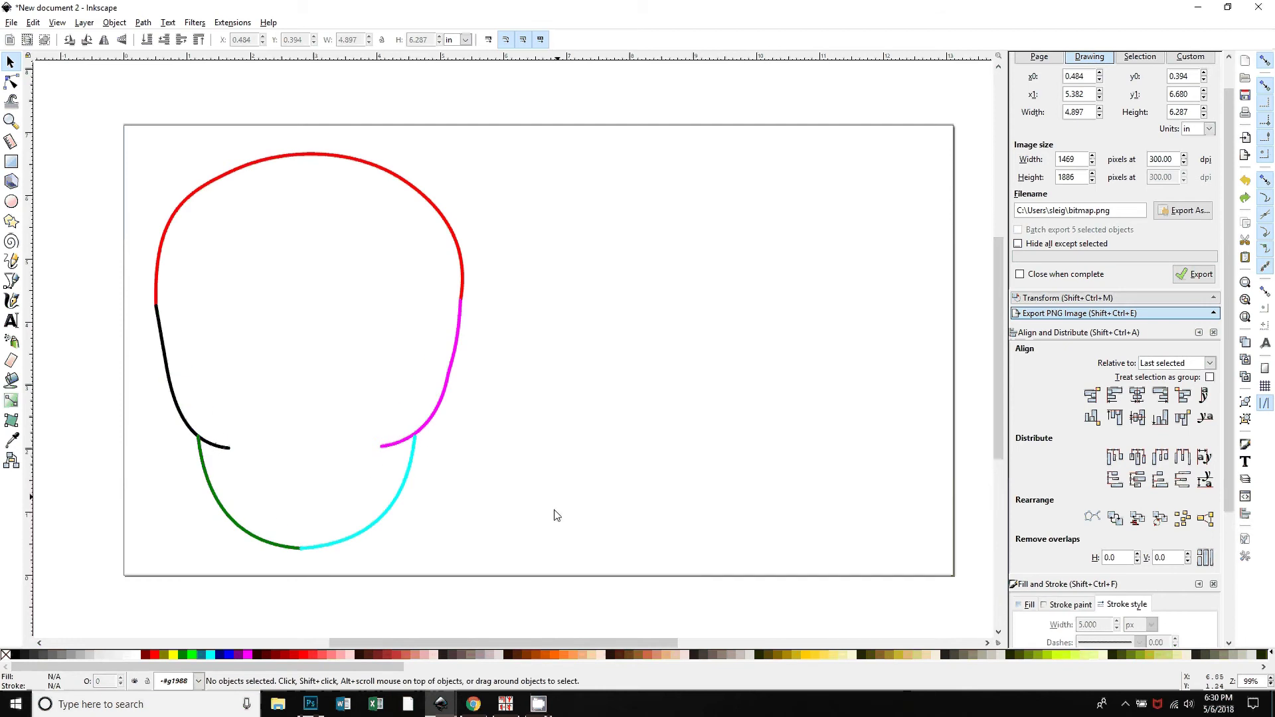
# - Give all five outline pieces a black stroke
pyautogui.moveTo(113, 108)
pyautogui.mouseDown()
pyautogui.moveTo(507, 558)
pyautogui.moveTo(587, 562)
pyautogui.mouseUp()
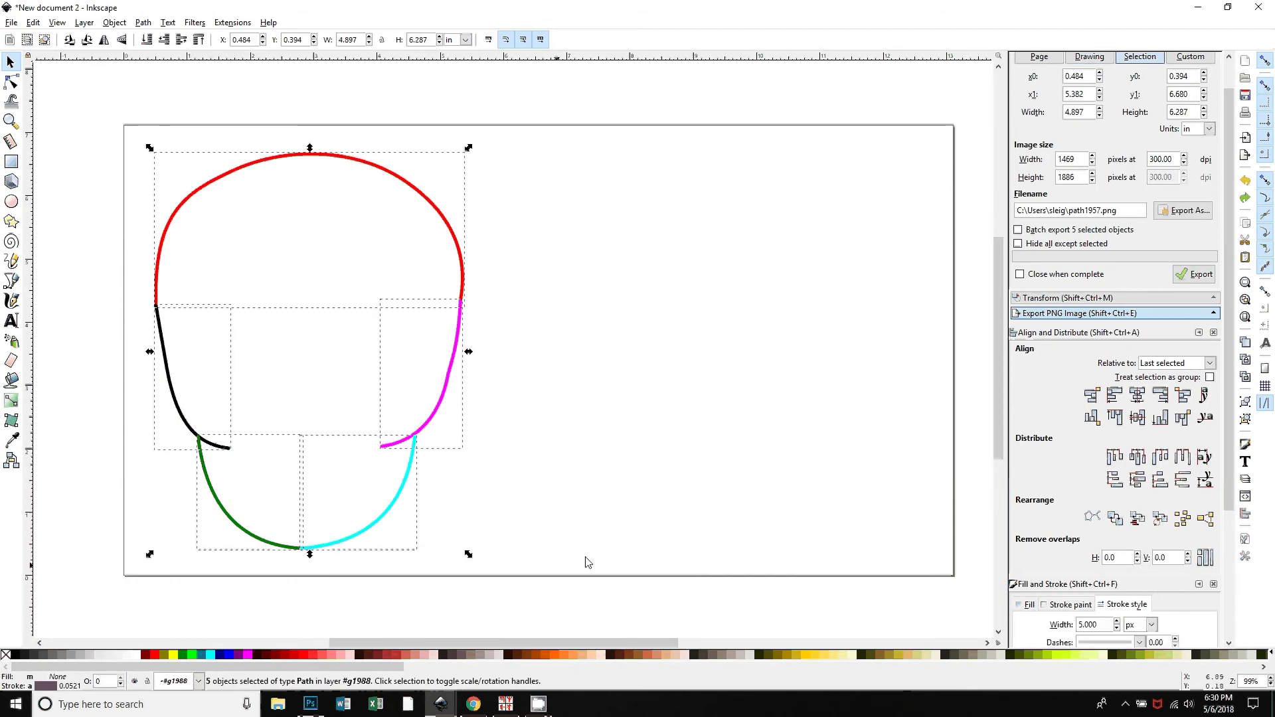
pyautogui.keyDown('shift'); pyautogui.click(18, 660); pyautogui.keyUp('shift')
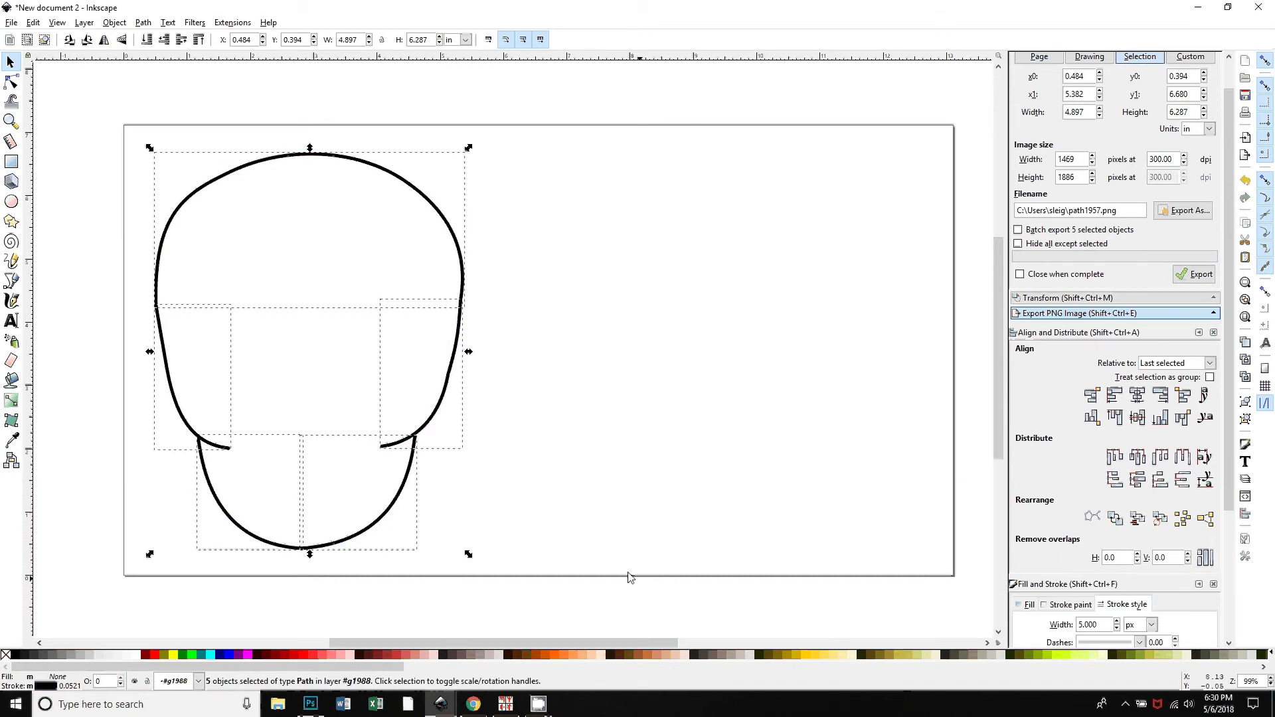
pyautogui.click(603, 555)
# - Bucket-fill the skull interior with grow/shrink in px, then move the red shape right of the outline
pyautogui.click(11, 380)
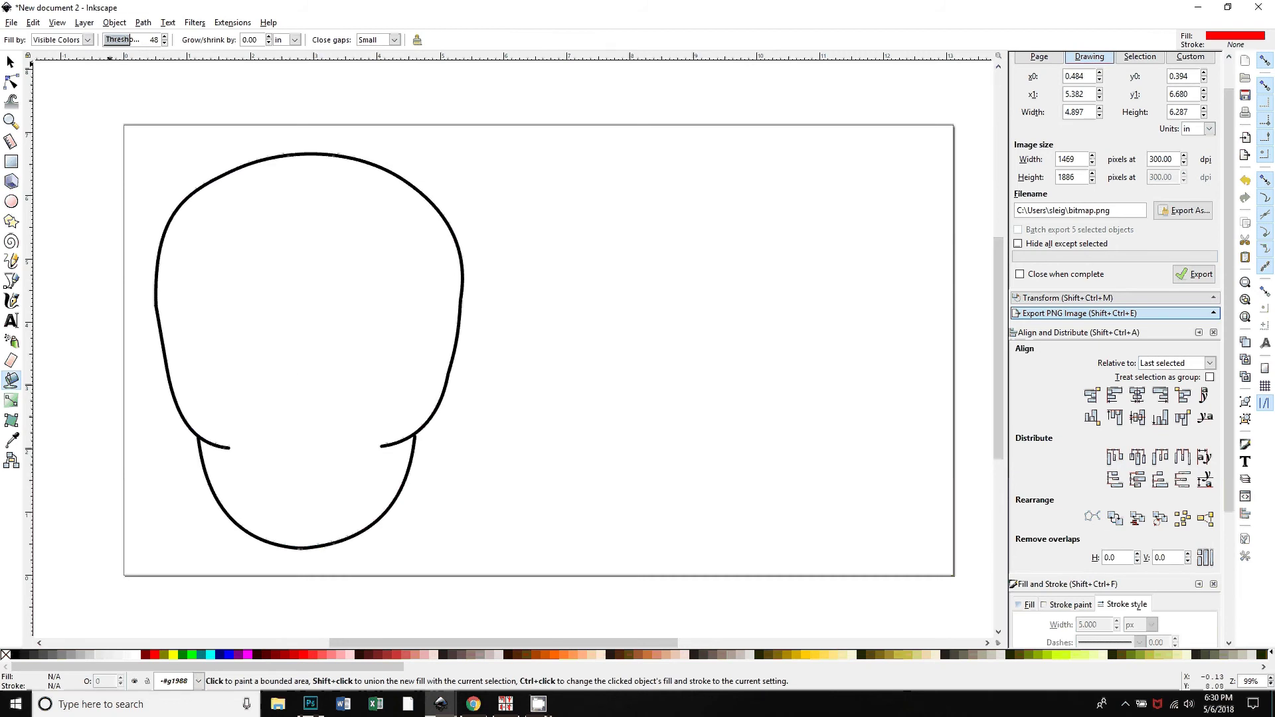
pyautogui.click(277, 42)
pyautogui.click(284, 132)
pyautogui.click(631, 498)
pyautogui.press('s')
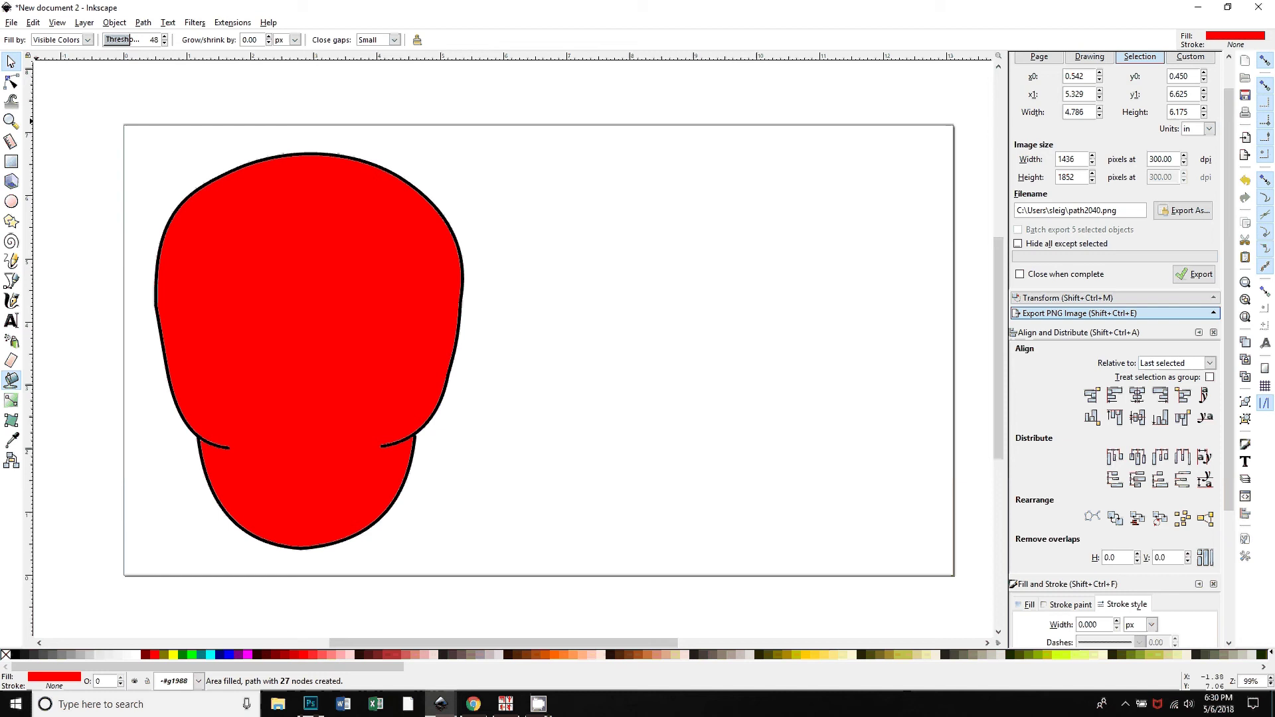
pyautogui.moveTo(357, 322); pyautogui.dragTo(676, 376)
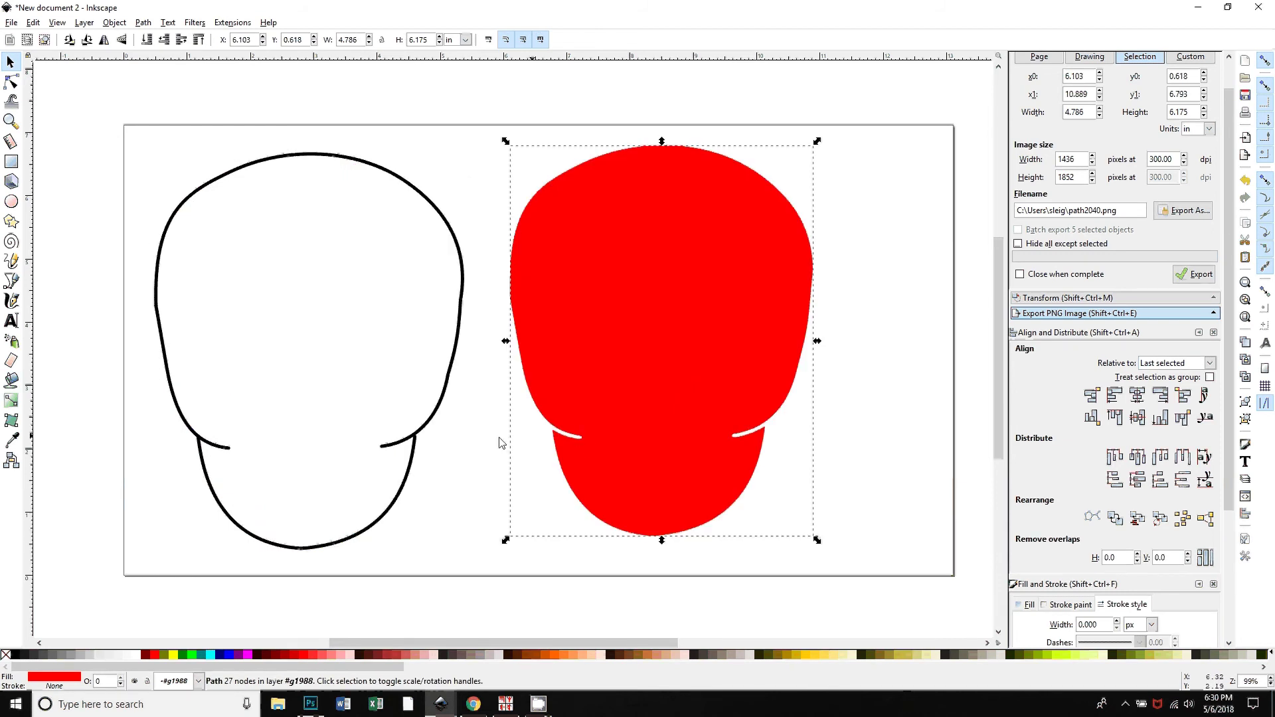
# - Try moving the end point of the lower right outline curve, then undo it
pyautogui.click(384, 449)
pyautogui.moveTo(384, 451); pyautogui.dragTo(415, 437)
pyautogui.press('n')
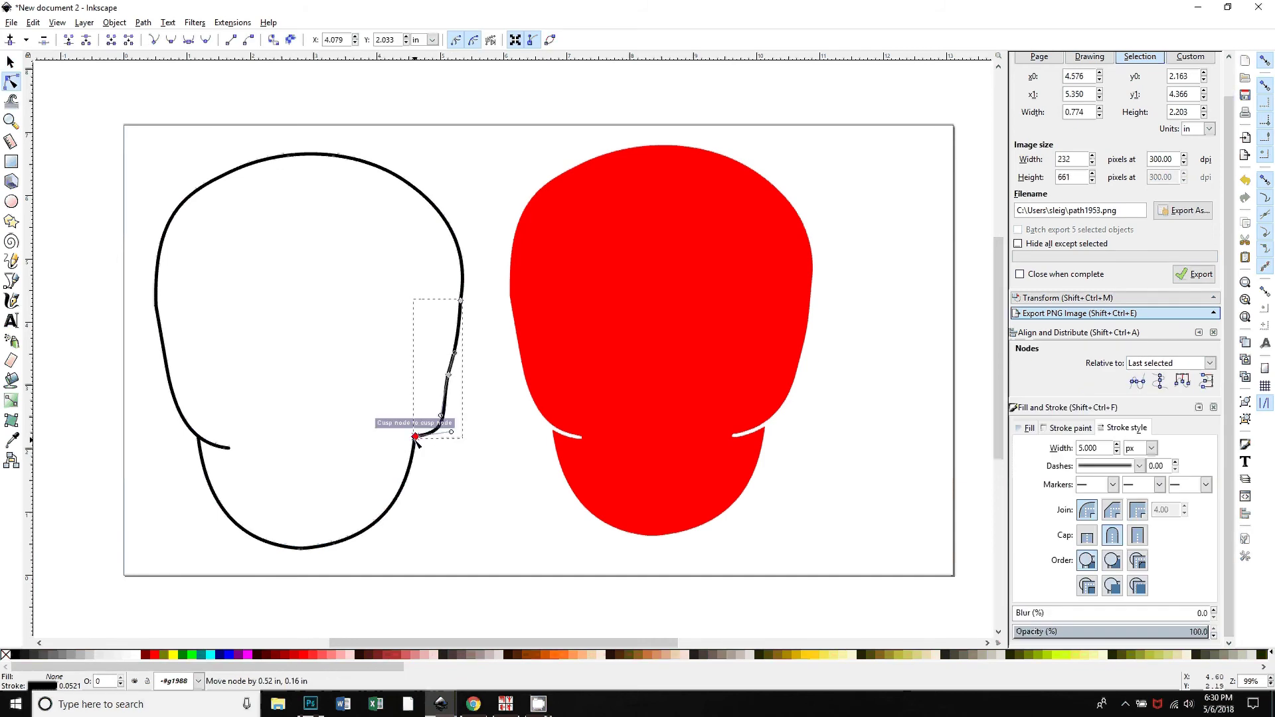
pyautogui.hotkey('ctrl', 'z')
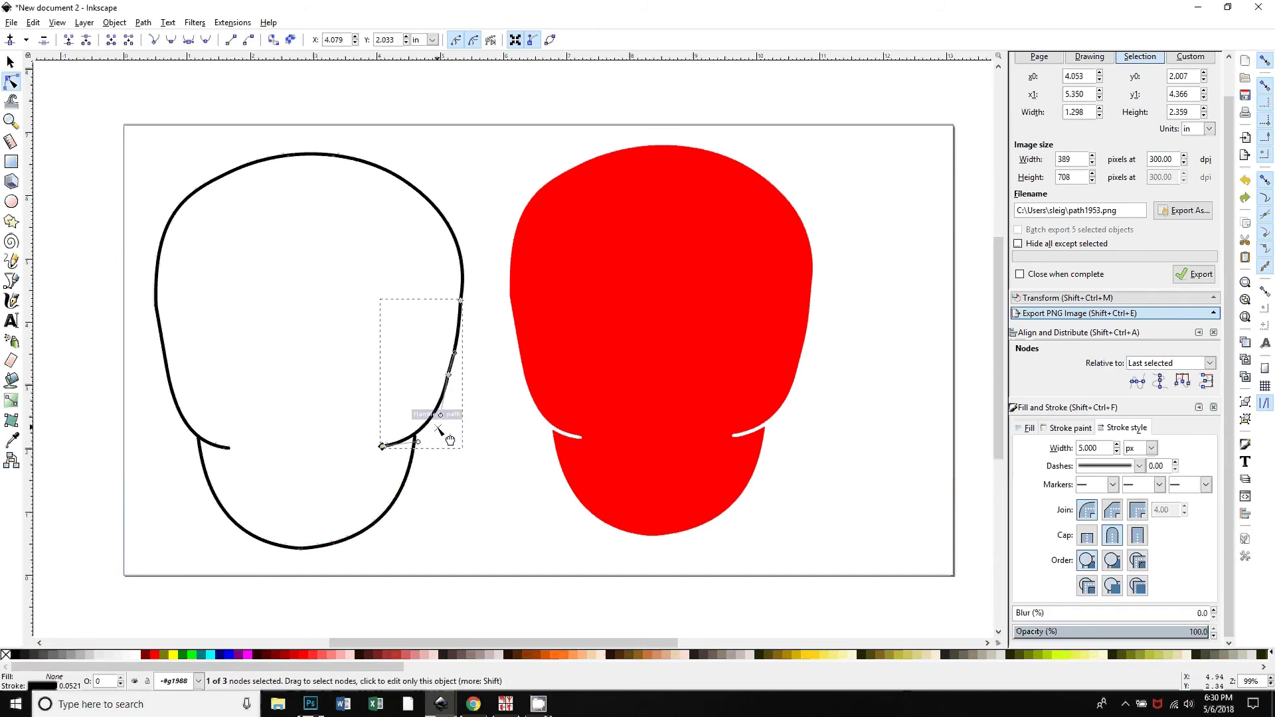
# - Reshape the red shape's left notch, then undo the edits until the red fill is removed
pyautogui.click(597, 461)
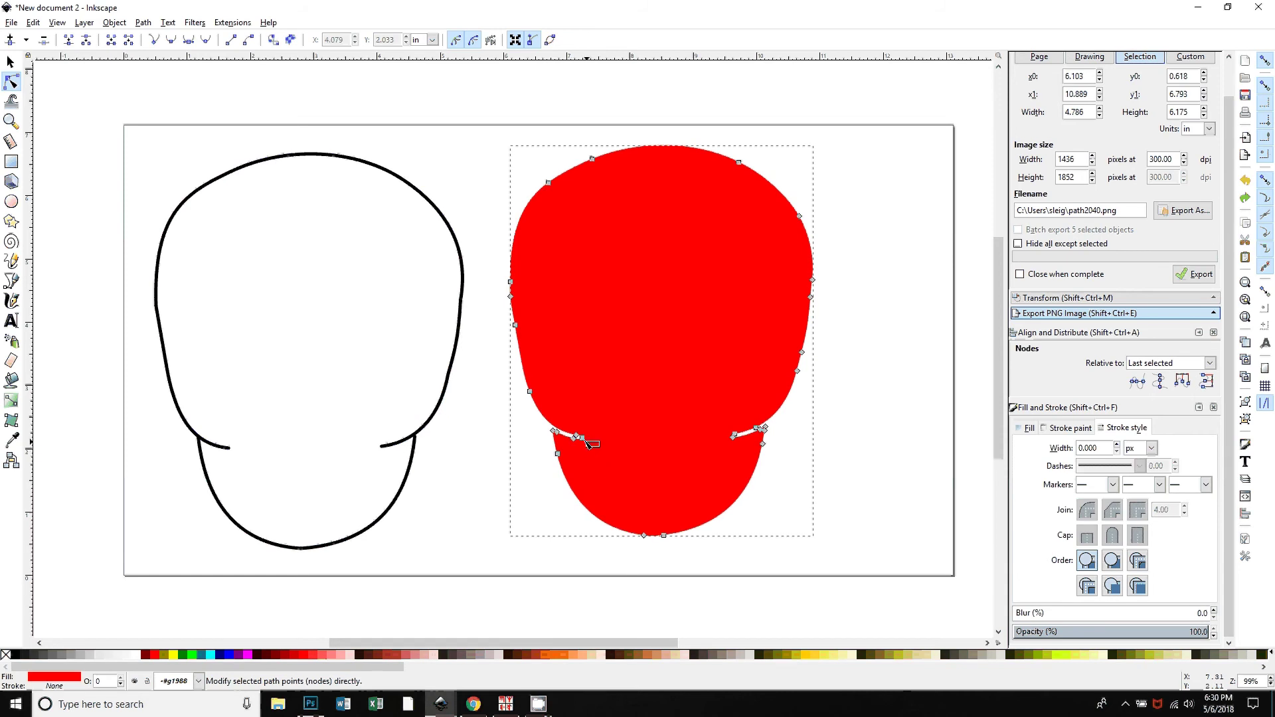
pyautogui.moveTo(597, 440); pyautogui.dragTo(573, 468)
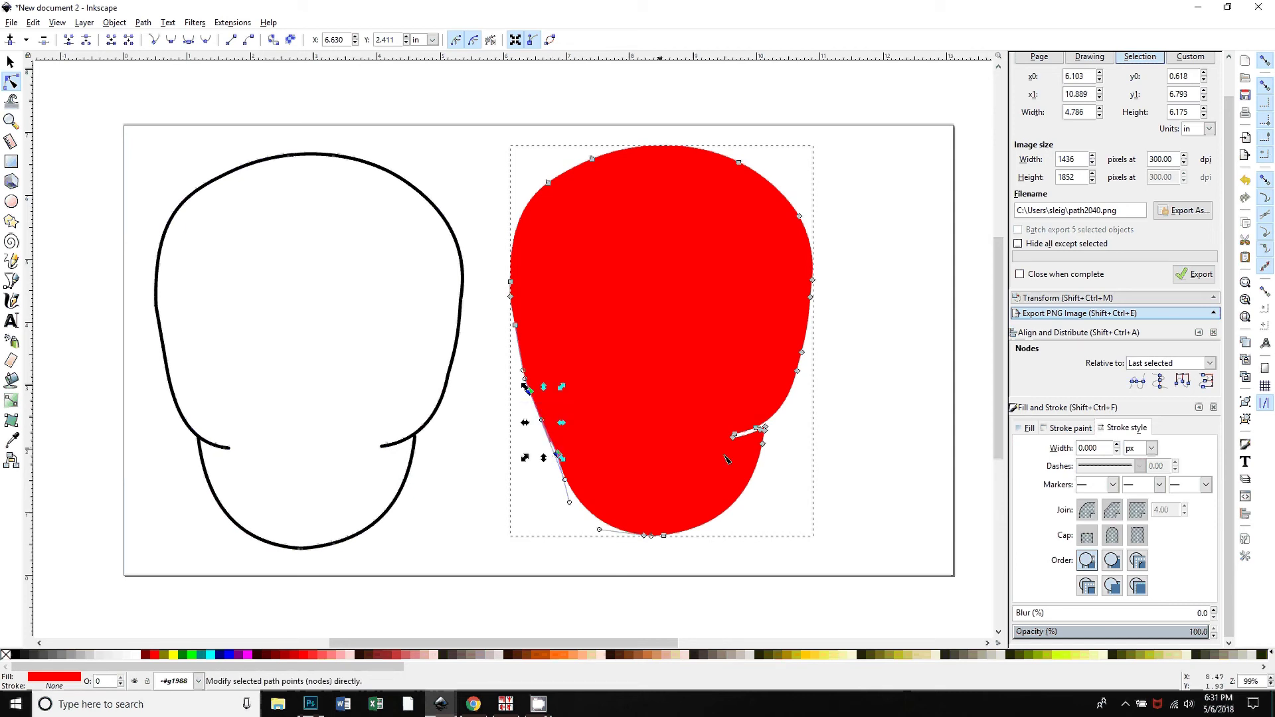
pyautogui.hotkey('ctrl', 'z')
pyautogui.hotkey('ctrl', 'z')
pyautogui.hotkey('ctrl', 'z')
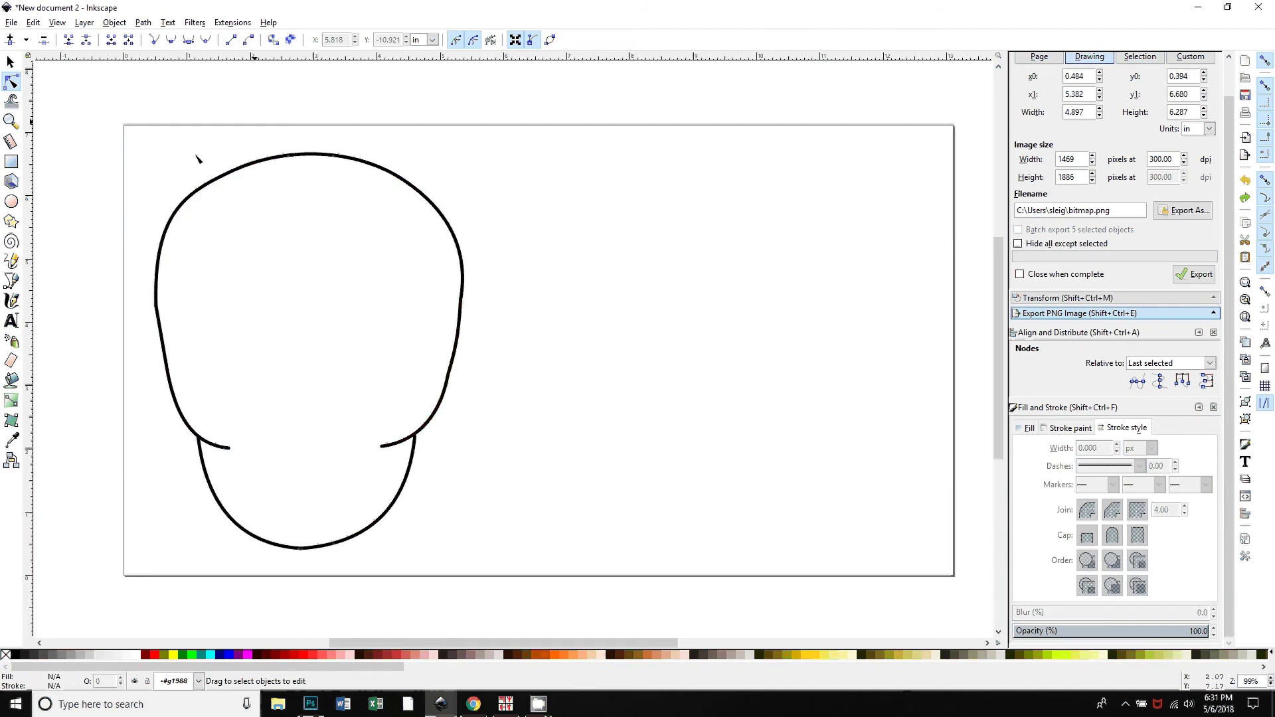
# - Restore the original red, magenta, cyan, green and black outline colours and shift the view right
pyautogui.hotkey('ctrl', 'z')
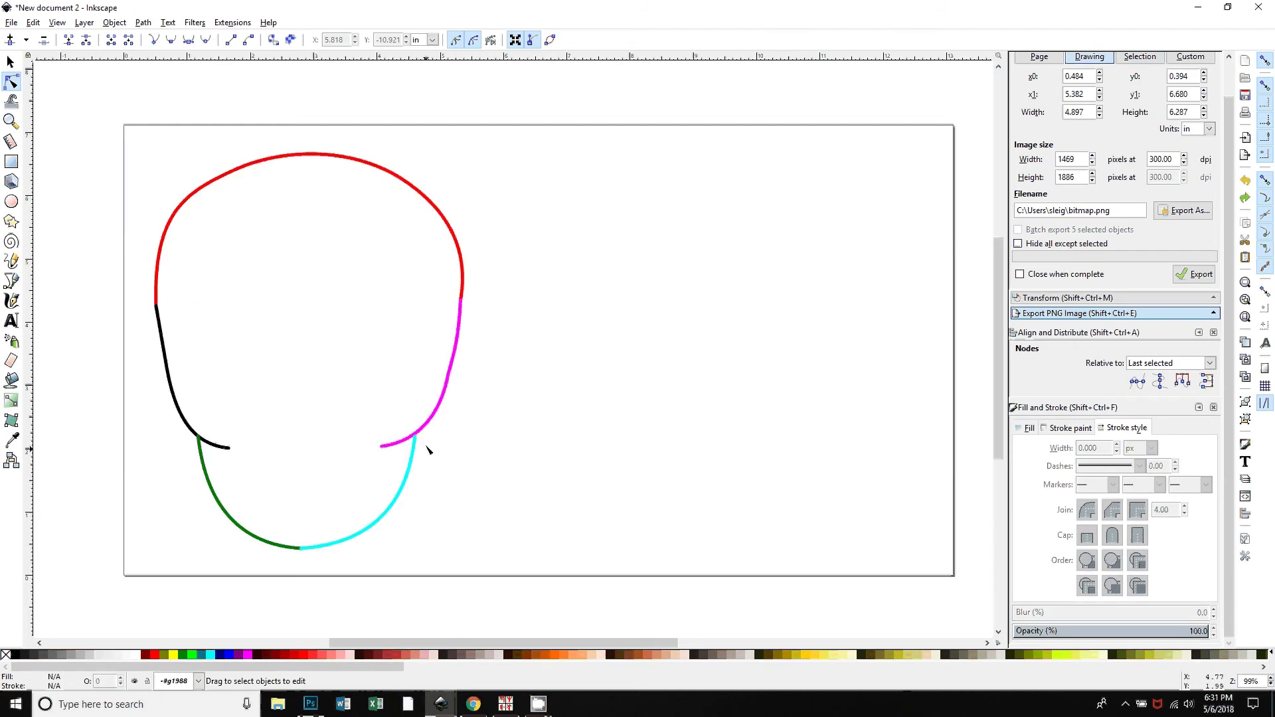
pyautogui.moveTo(427, 447); pyautogui.dragTo(618, 462)
pyautogui.hscroll(3, 206, 219)
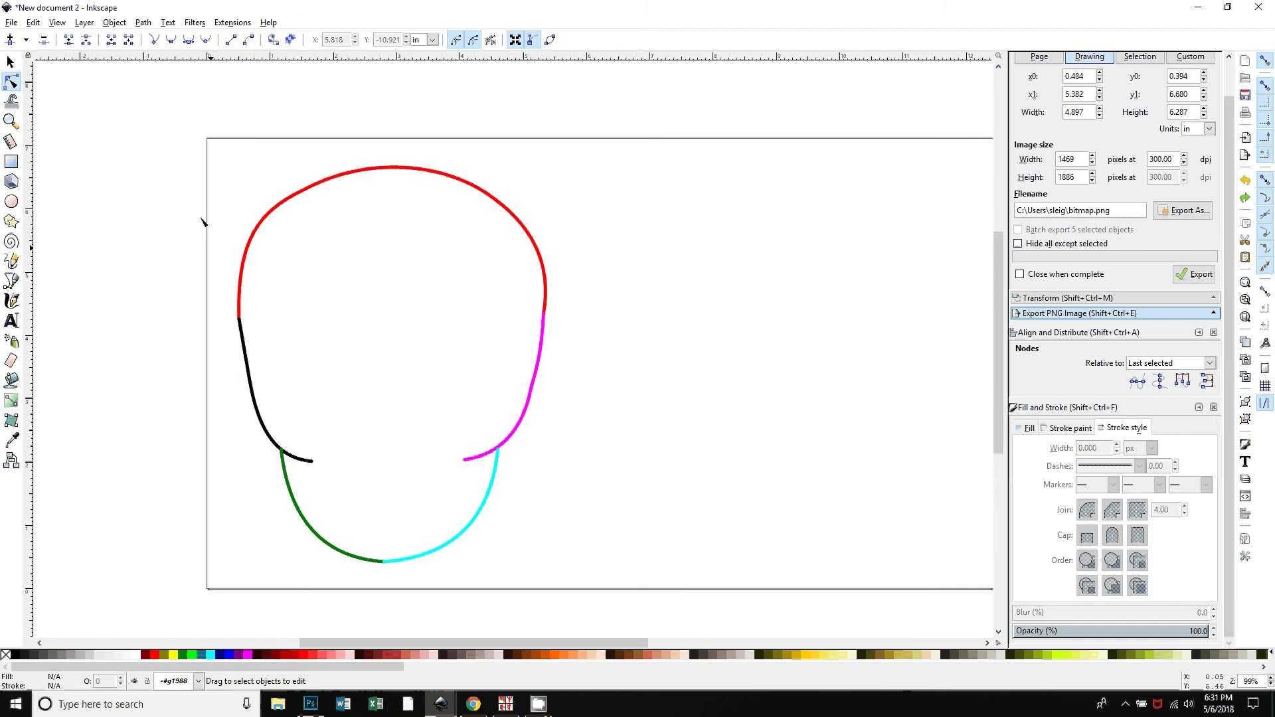
# - Select the red top and black left pieces and zoom in on their junction
pyautogui.click(238, 284)
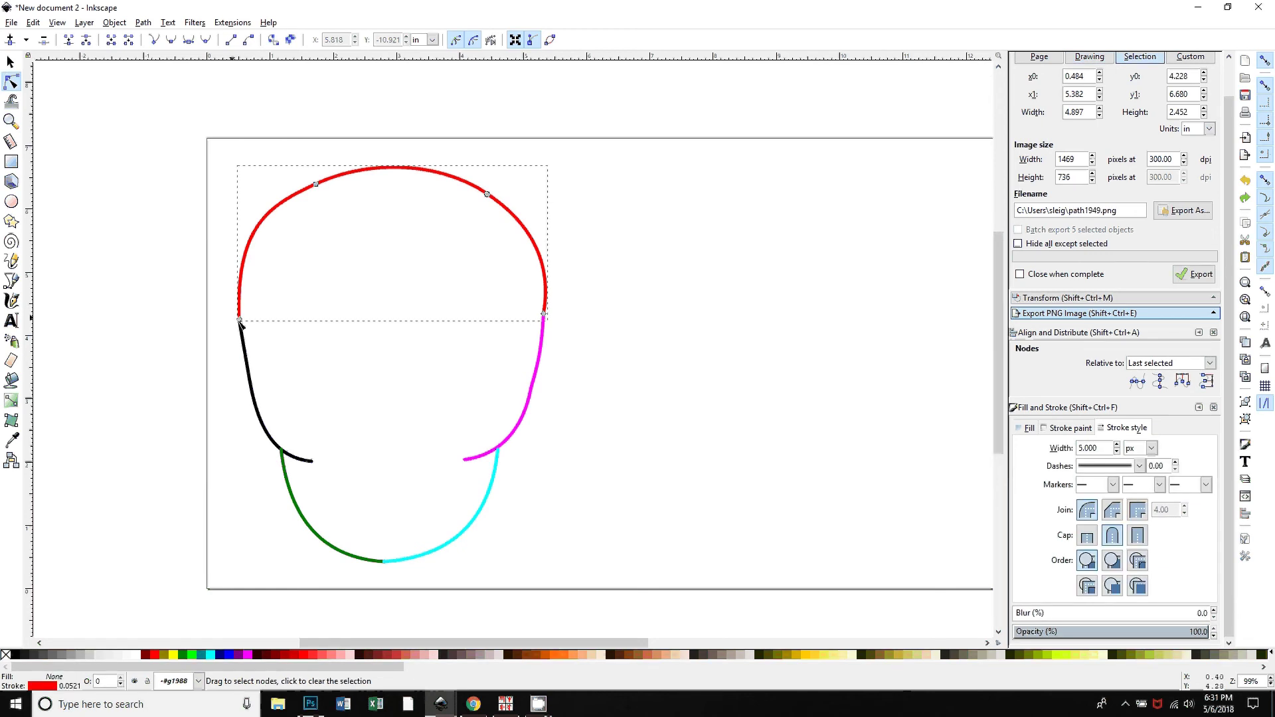
pyautogui.keyDown('shift'); pyautogui.click(247, 359); pyautogui.keyUp('shift')
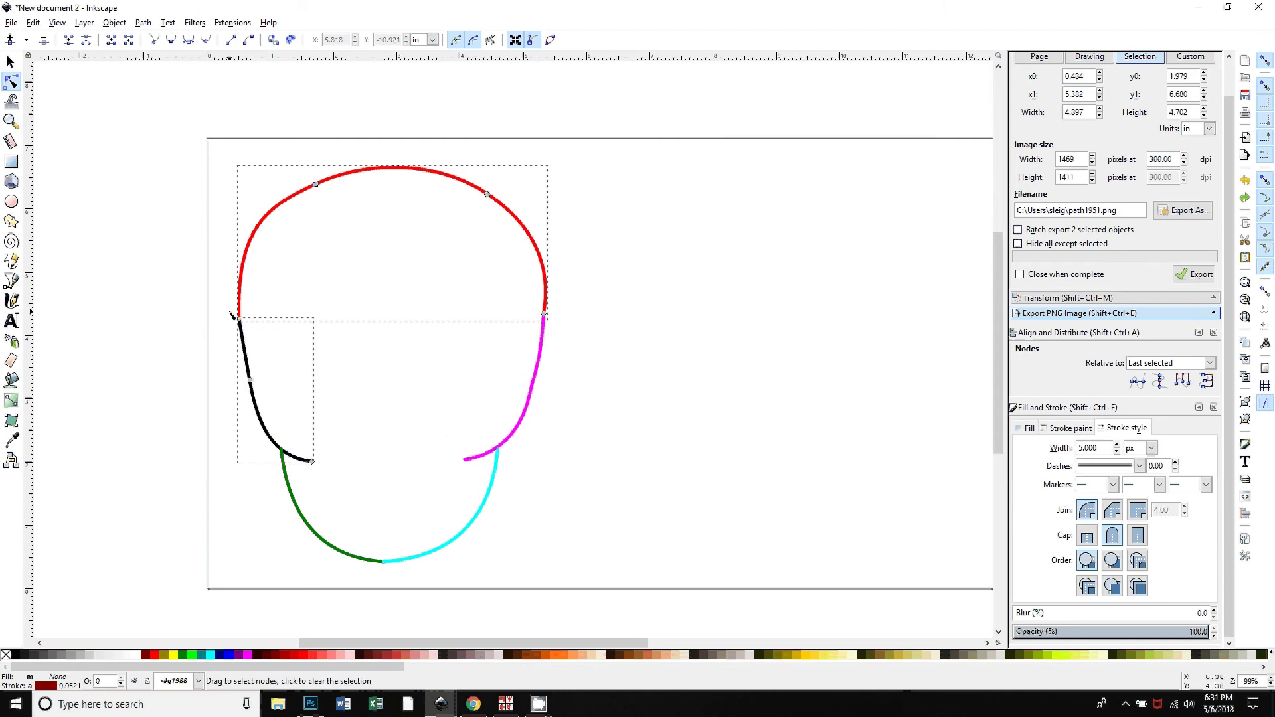
pyautogui.press('+')
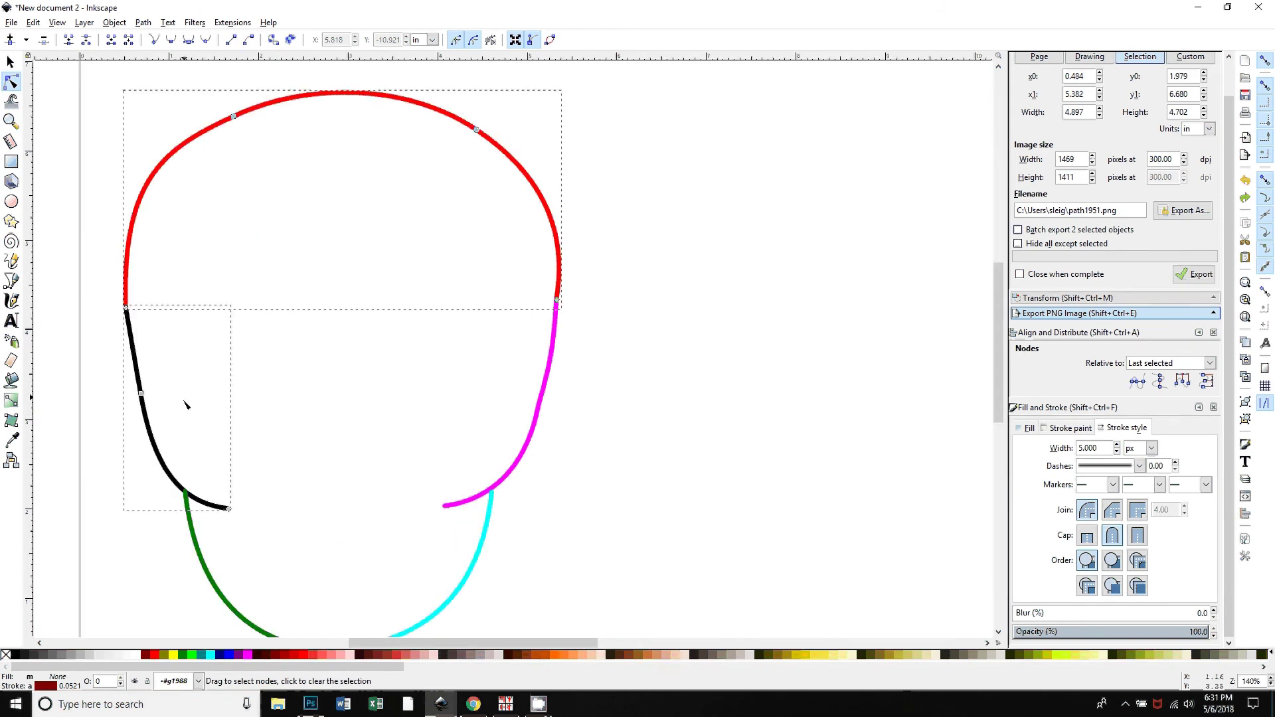
pyautogui.press('+')
pyautogui.press('+')
pyautogui.press('+')
pyautogui.press('+')
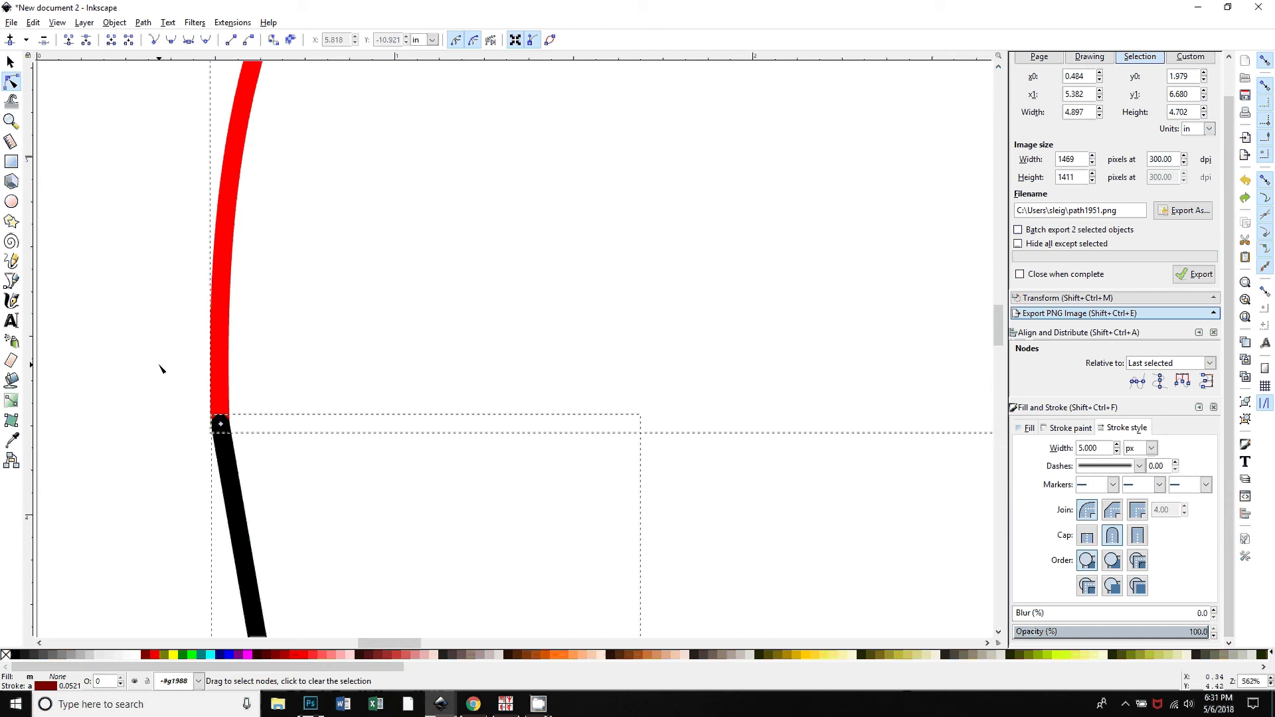
# - Join the red and black segments at their shared junction nodes, then zoom out to 140%
pyautogui.moveTo(154, 356); pyautogui.dragTo(296, 487)
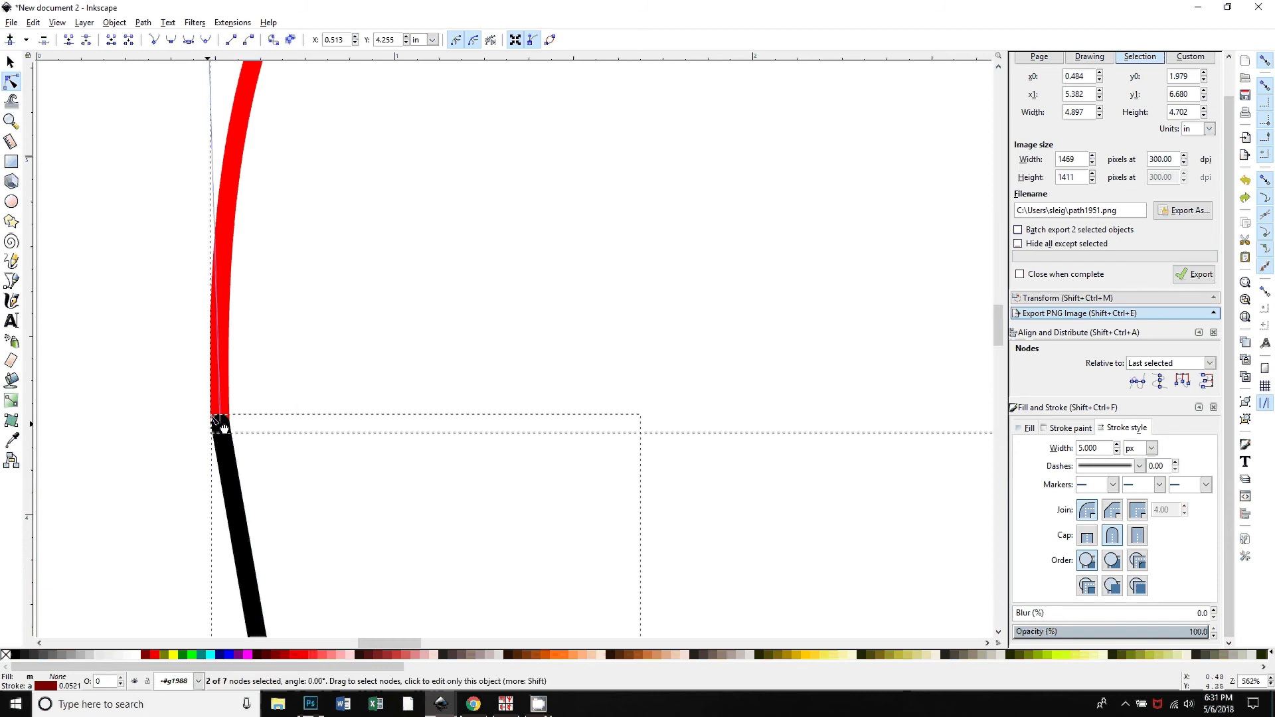
pyautogui.click(68, 40)
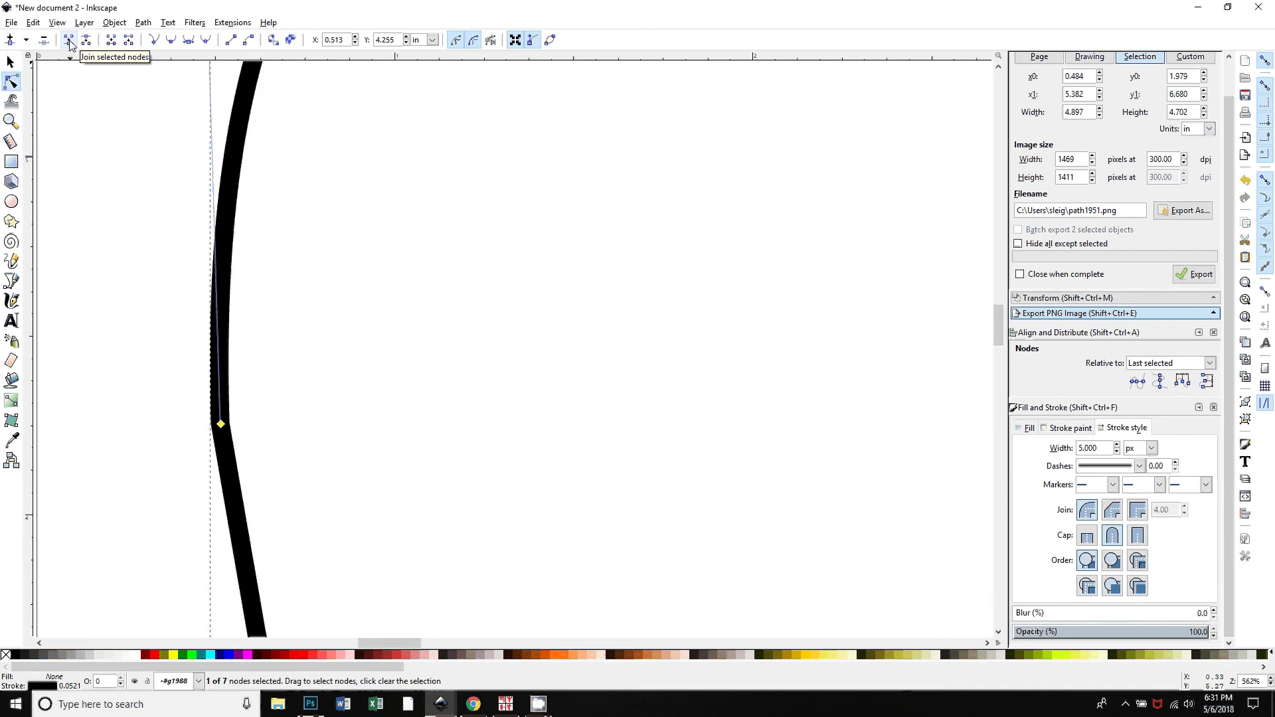
pyautogui.keyDown('ctrl'); pyautogui.scroll(-2, 433, 306); pyautogui.keyUp('ctrl')
pyautogui.keyDown('ctrl'); pyautogui.scroll(-2, 430, 297); pyautogui.keyUp('ctrl')
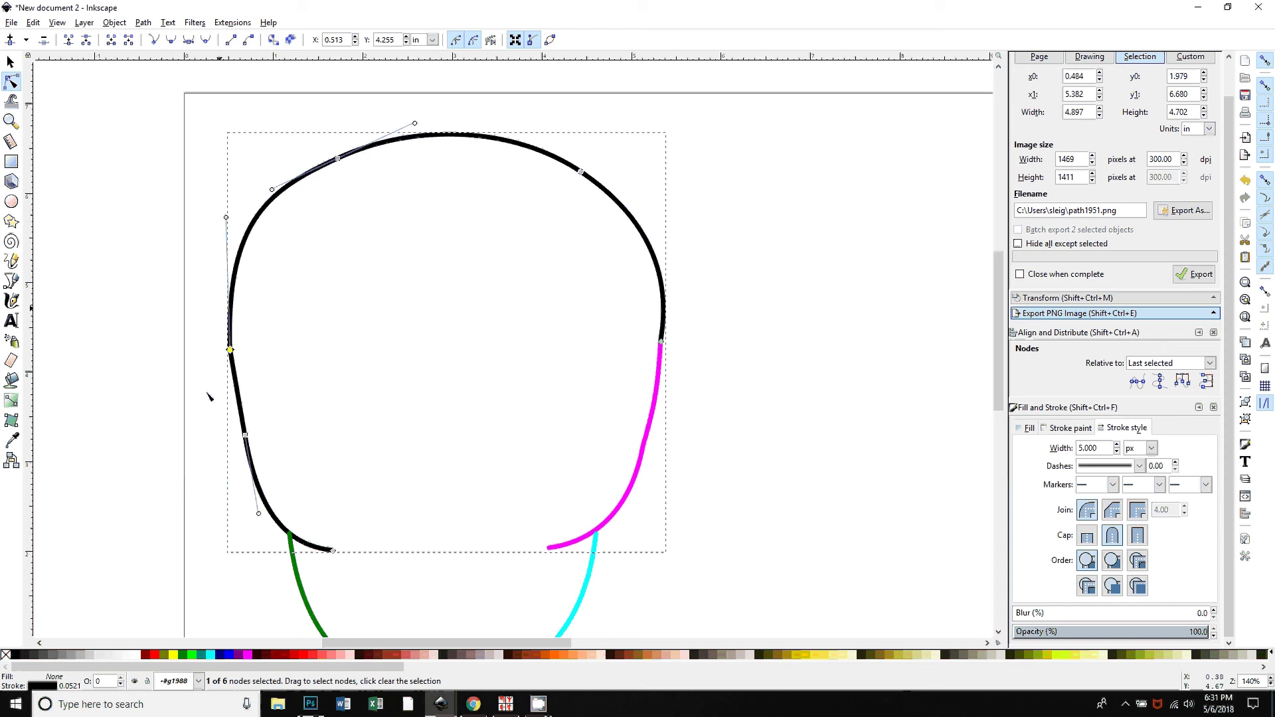
# - Join the magenta segment onto the black head outline at their meeting nodes
pyautogui.keyDown('shift'); pyautogui.click(652, 417); pyautogui.keyUp('shift')
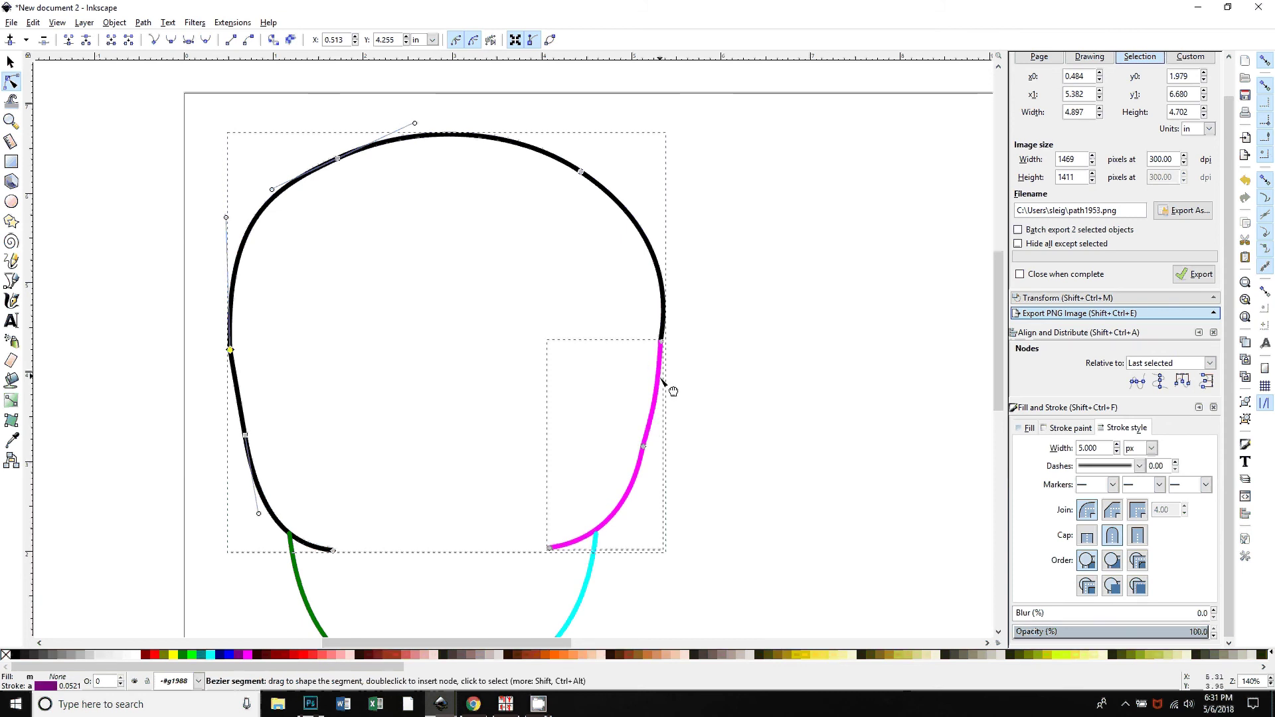
pyautogui.moveTo(720, 301); pyautogui.dragTo(659, 375)
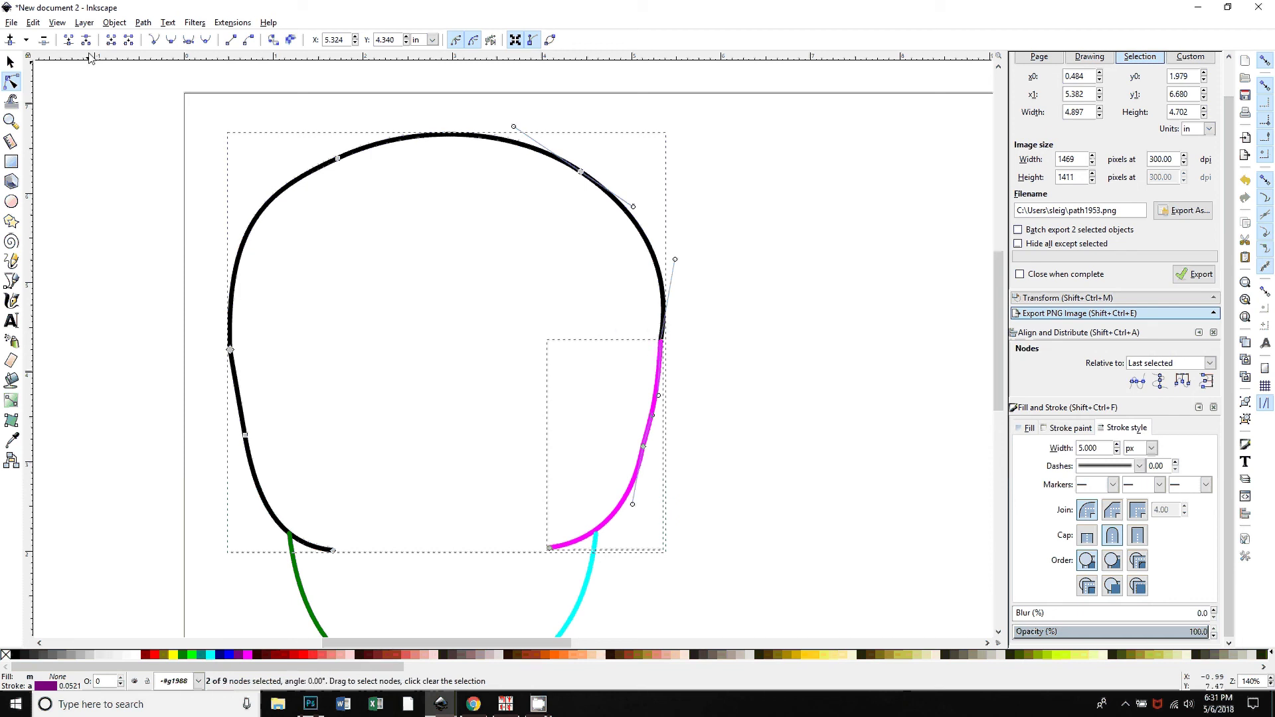
pyautogui.click(69, 40)
pyautogui.scroll(-5, 743, 516)
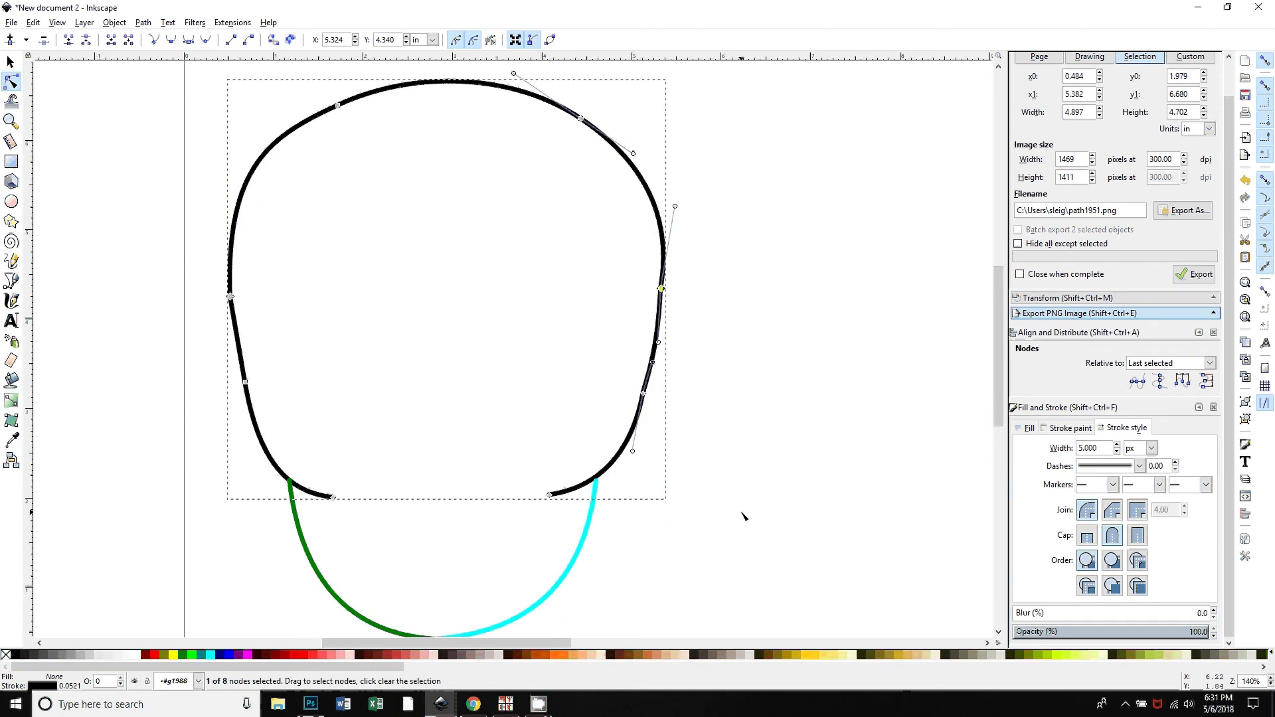
# - Join the green and cyan jaw segments at their overlapping bottom node, then zoom out
pyautogui.click(389, 555)
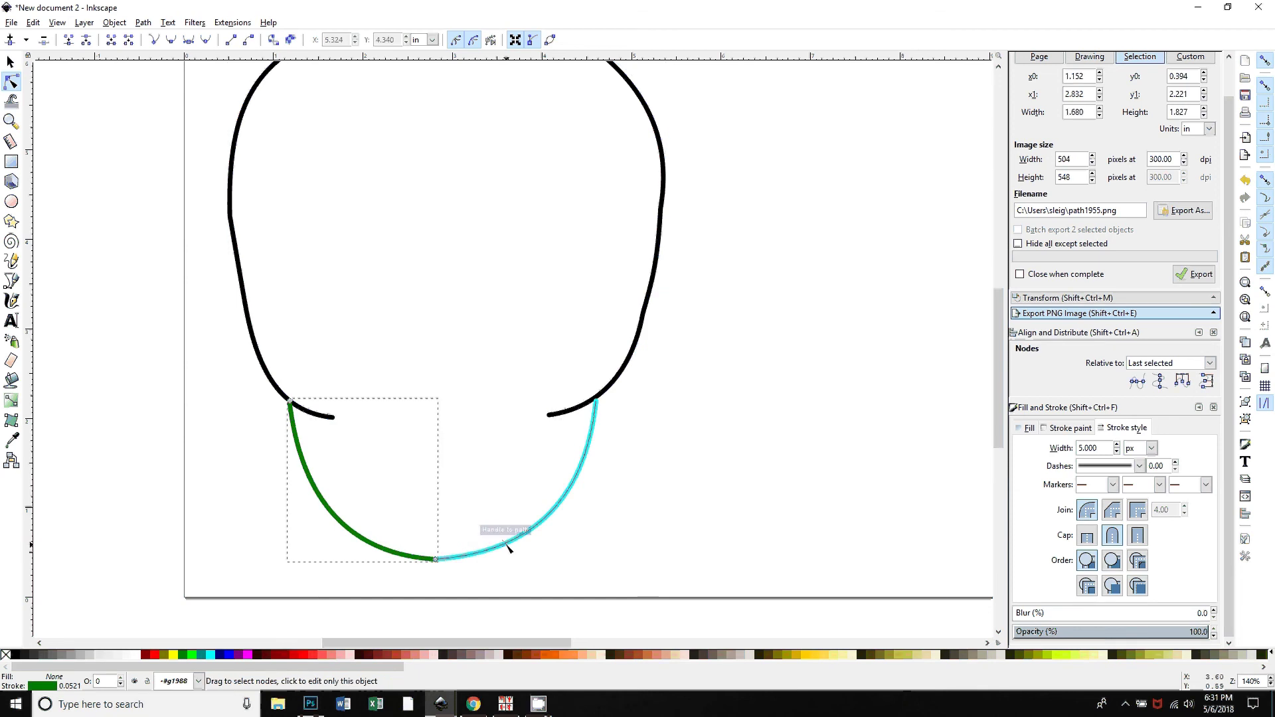
pyautogui.keyDown('shift'); pyautogui.click(506, 542); pyautogui.keyUp('shift')
pyautogui.moveTo(412, 518); pyautogui.dragTo(462, 580)
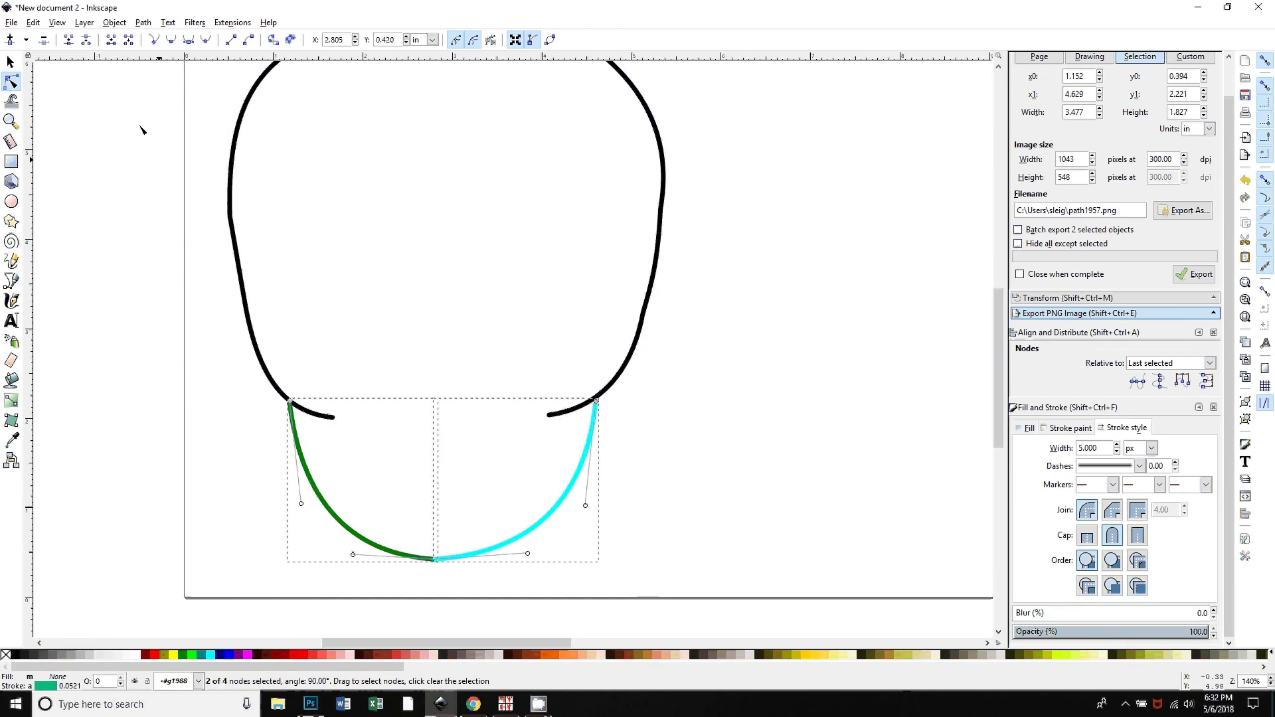
pyautogui.click(68, 39)
pyautogui.press('-')
pyautogui.press('-')
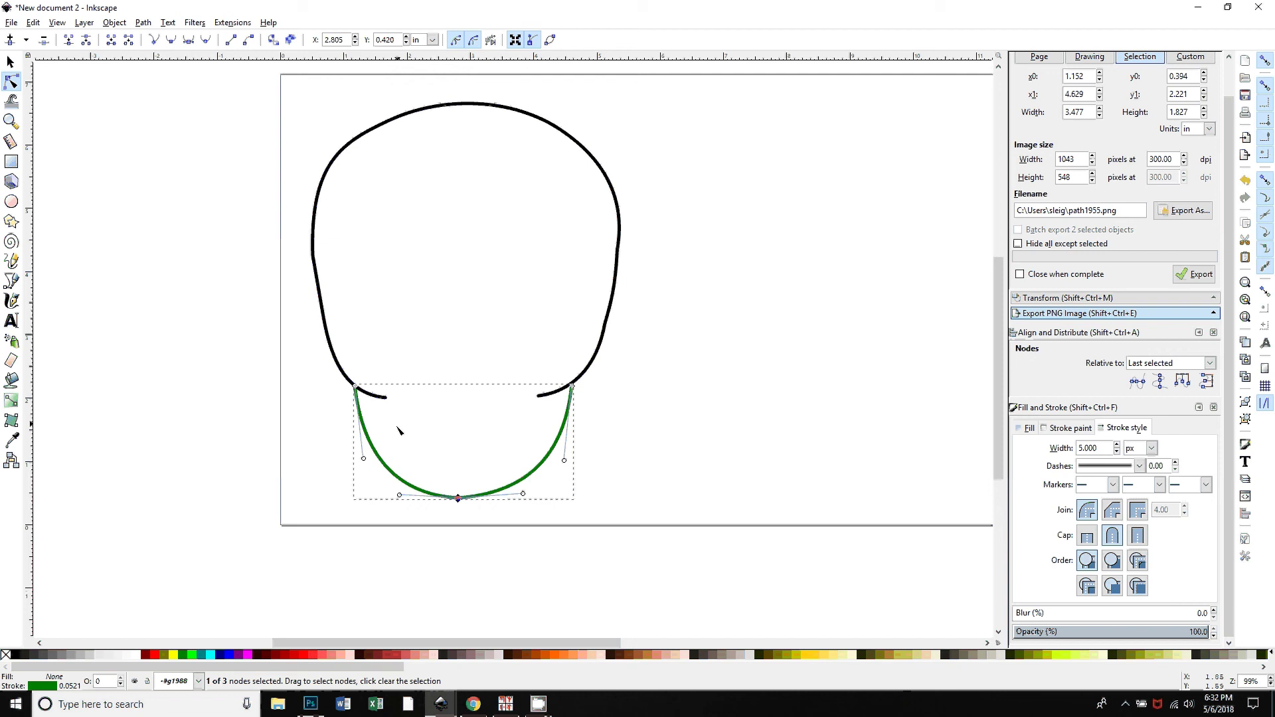
pyautogui.click(11, 64)
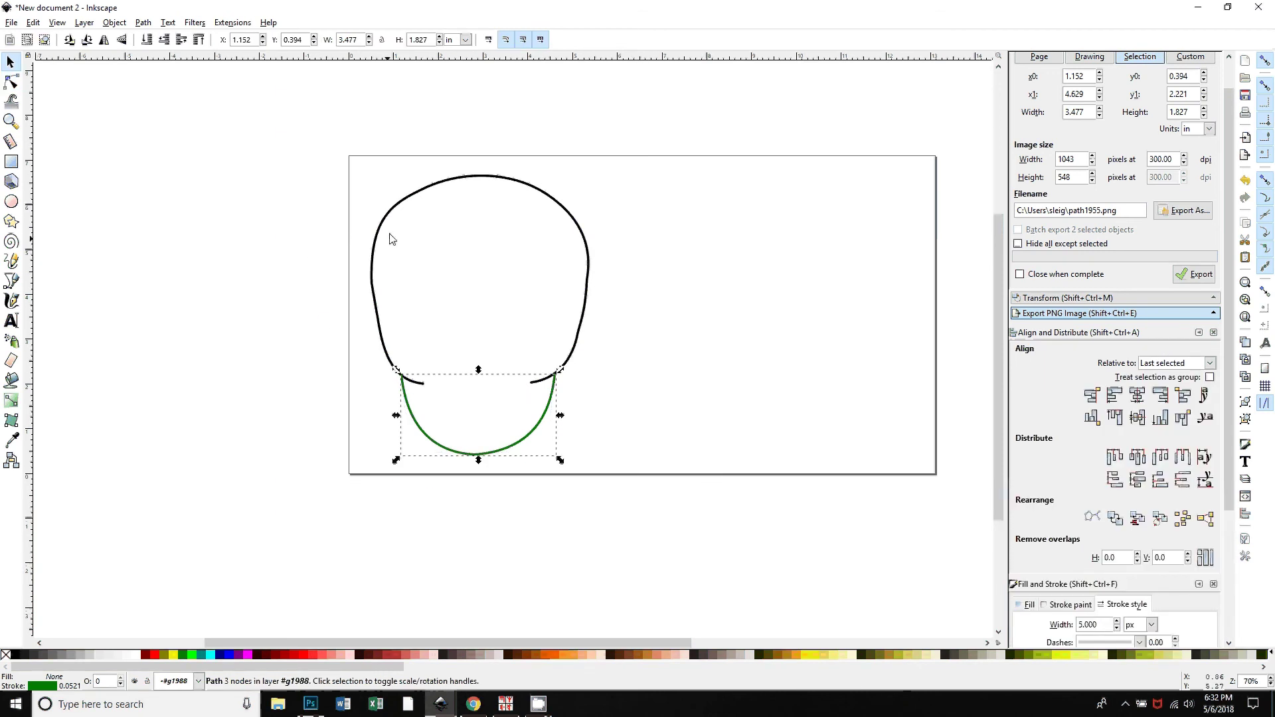
# - Fill the head and jaw paths pink and combine them into one skull path
pyautogui.keyDown('shift'); pyautogui.click(379, 240); pyautogui.keyUp('shift')
pyautogui.click(344, 656)
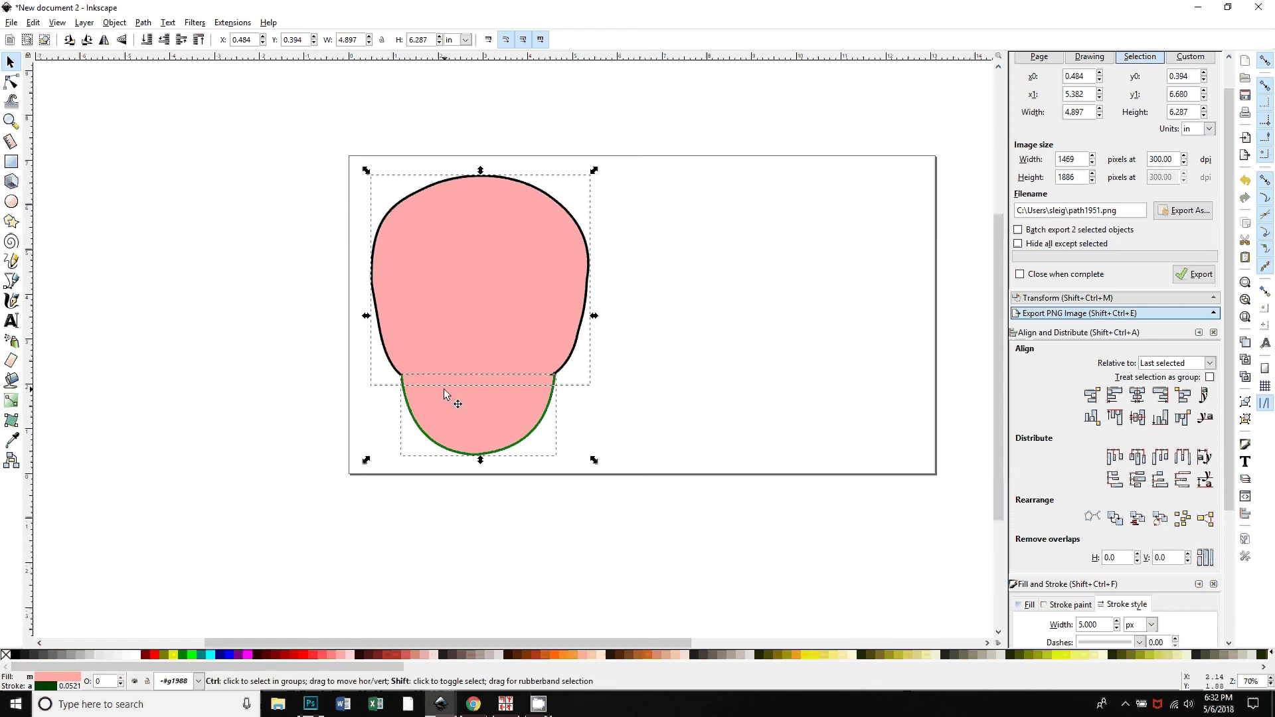
pyautogui.hotkey('ctrl', '+')
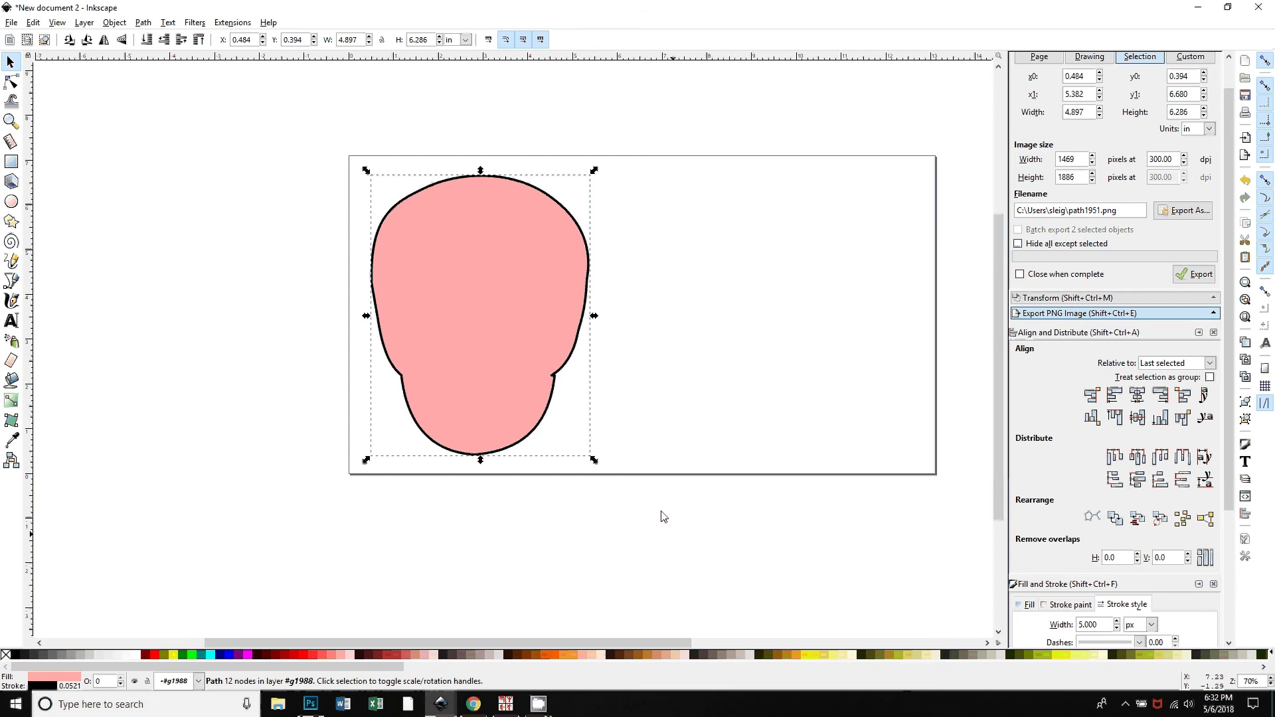
pyautogui.moveTo(640, 269); pyautogui.dragTo(811, 274)
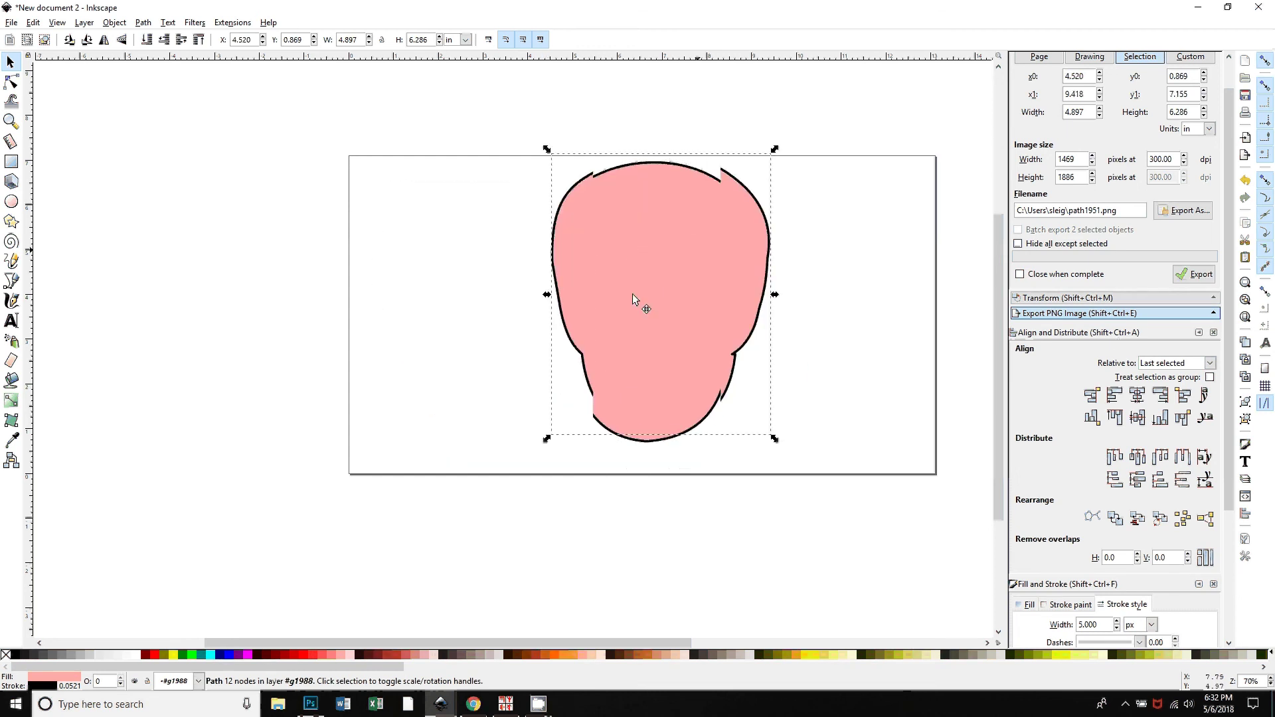
pyautogui.moveTo(694, 259); pyautogui.dragTo(524, 275)
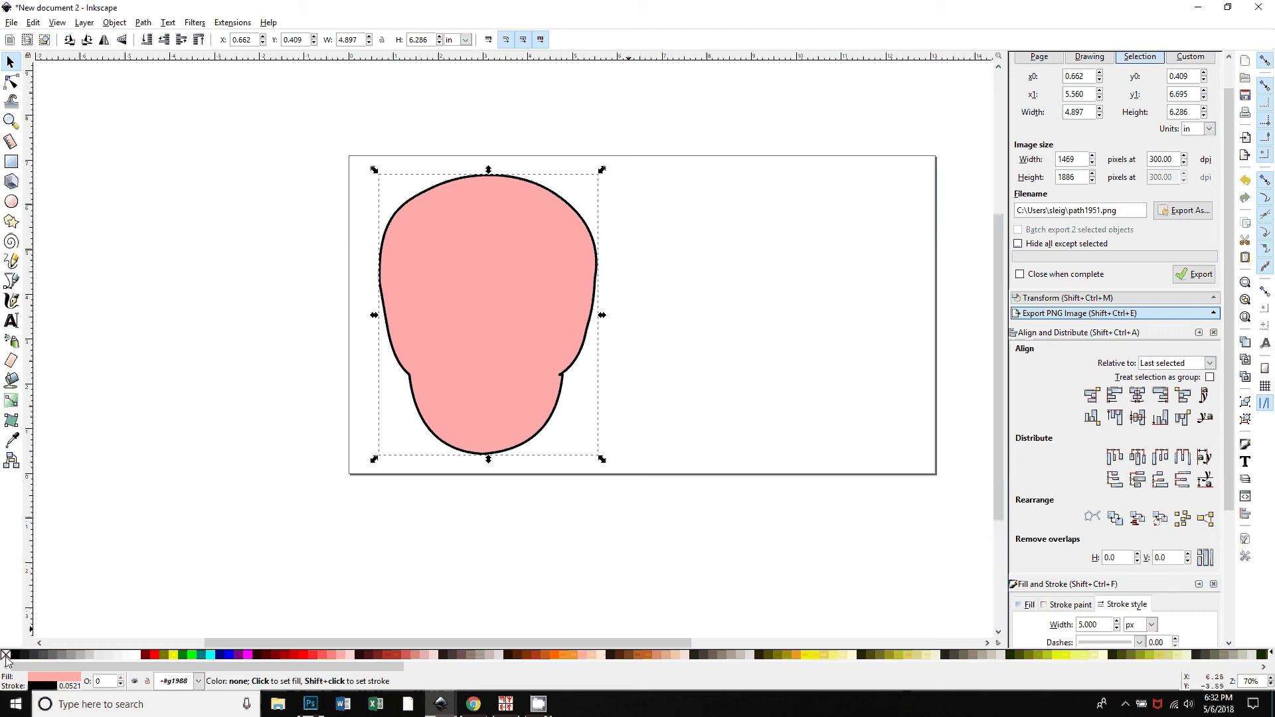
# - Try removing the skull's black outline, then restore it with undo
pyautogui.keyDown('shift'); pyautogui.click(6, 655); pyautogui.keyUp('shift')
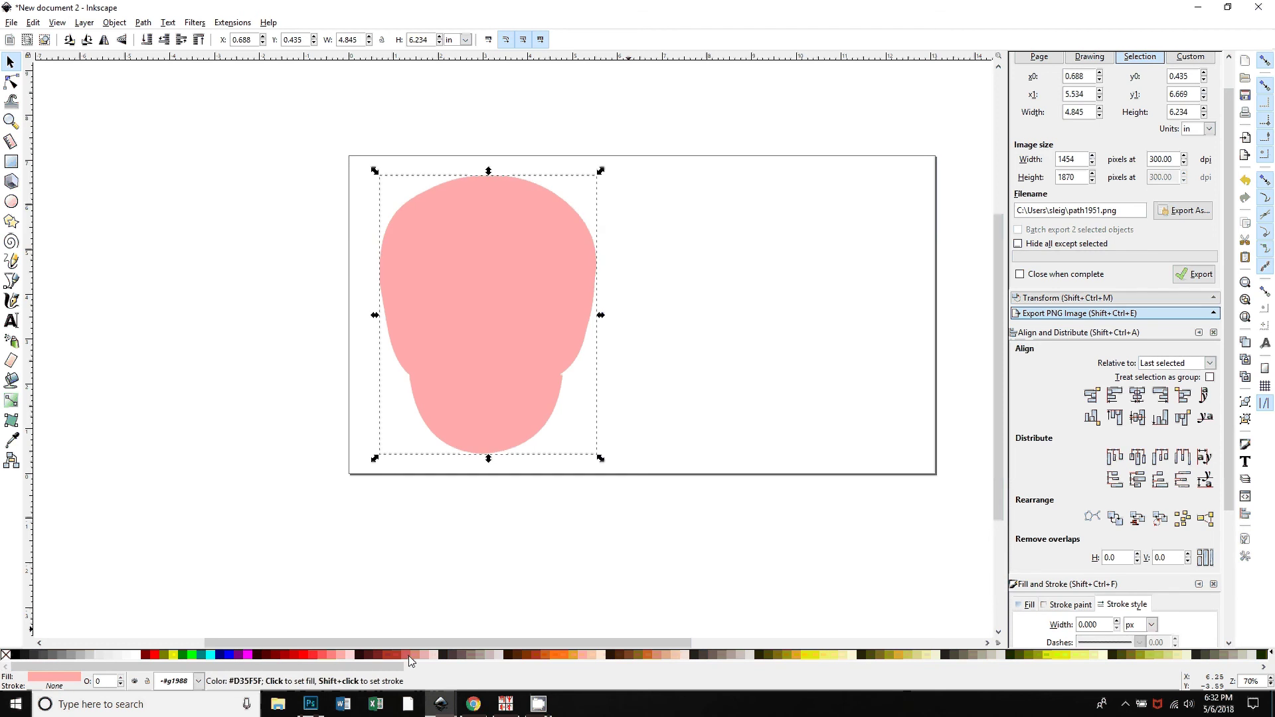
pyautogui.click(519, 366)
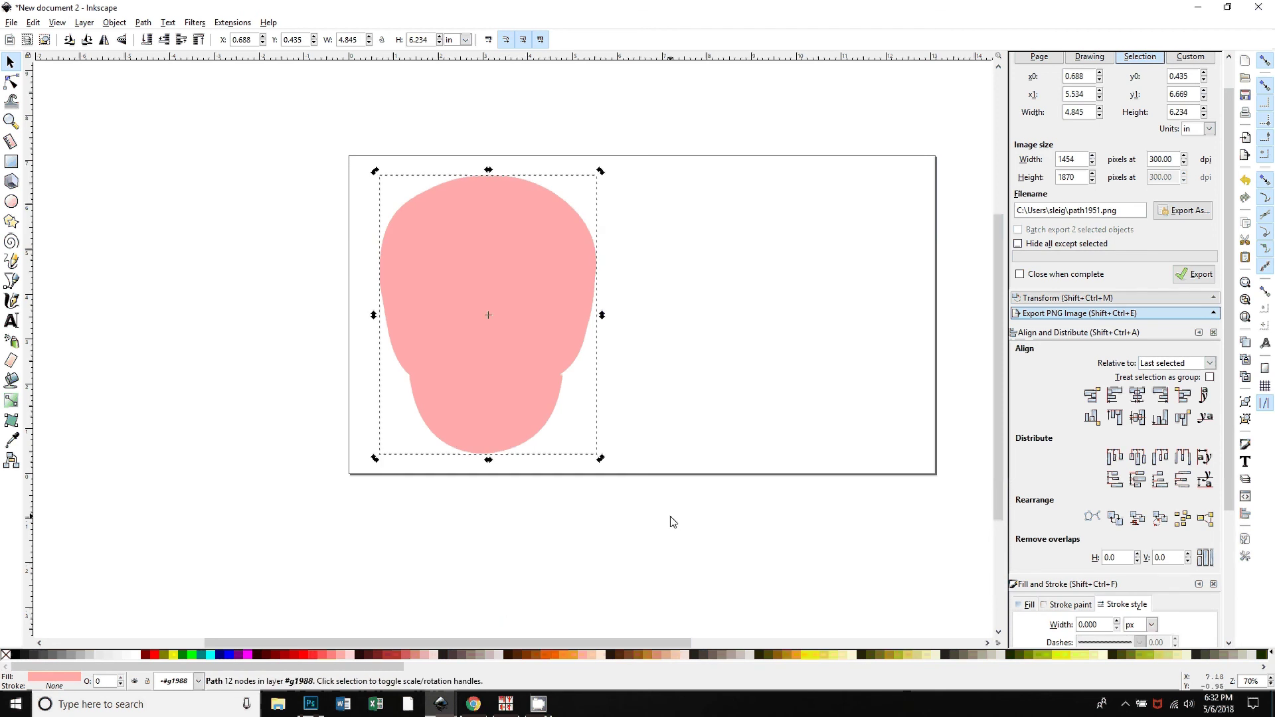
pyautogui.hotkey('ctrl', 'z')
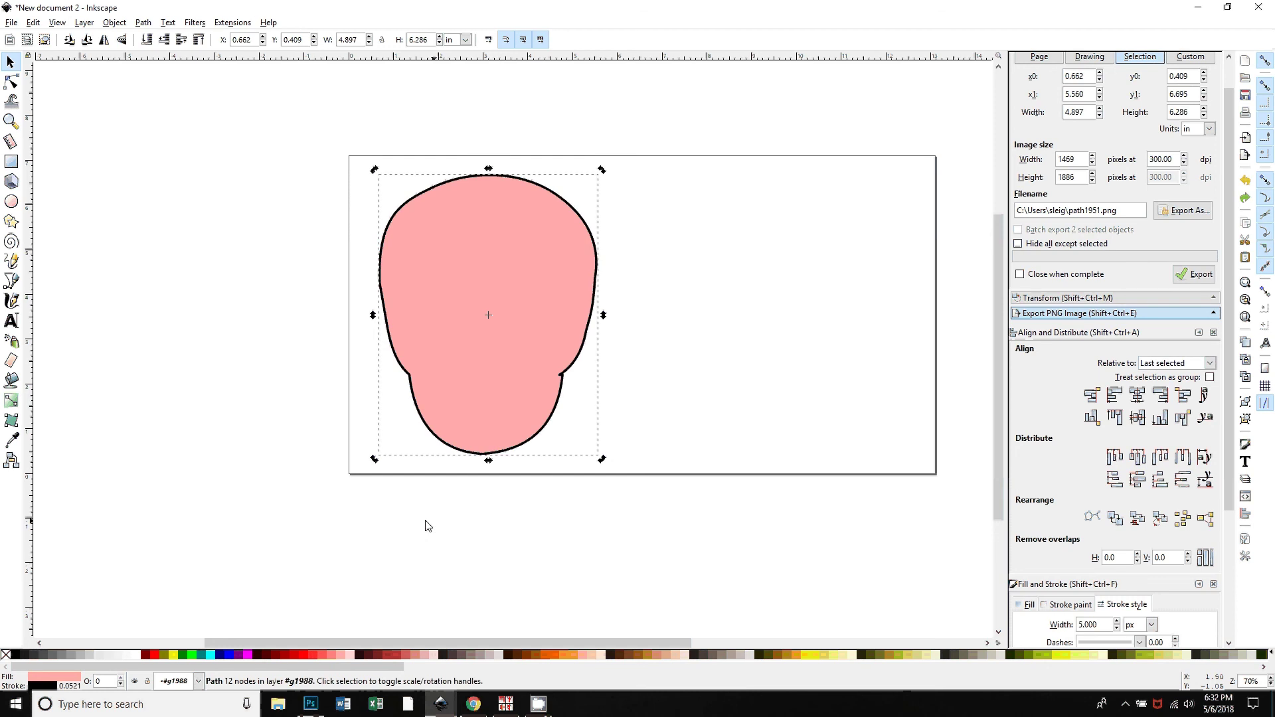
pyautogui.click(12, 83)
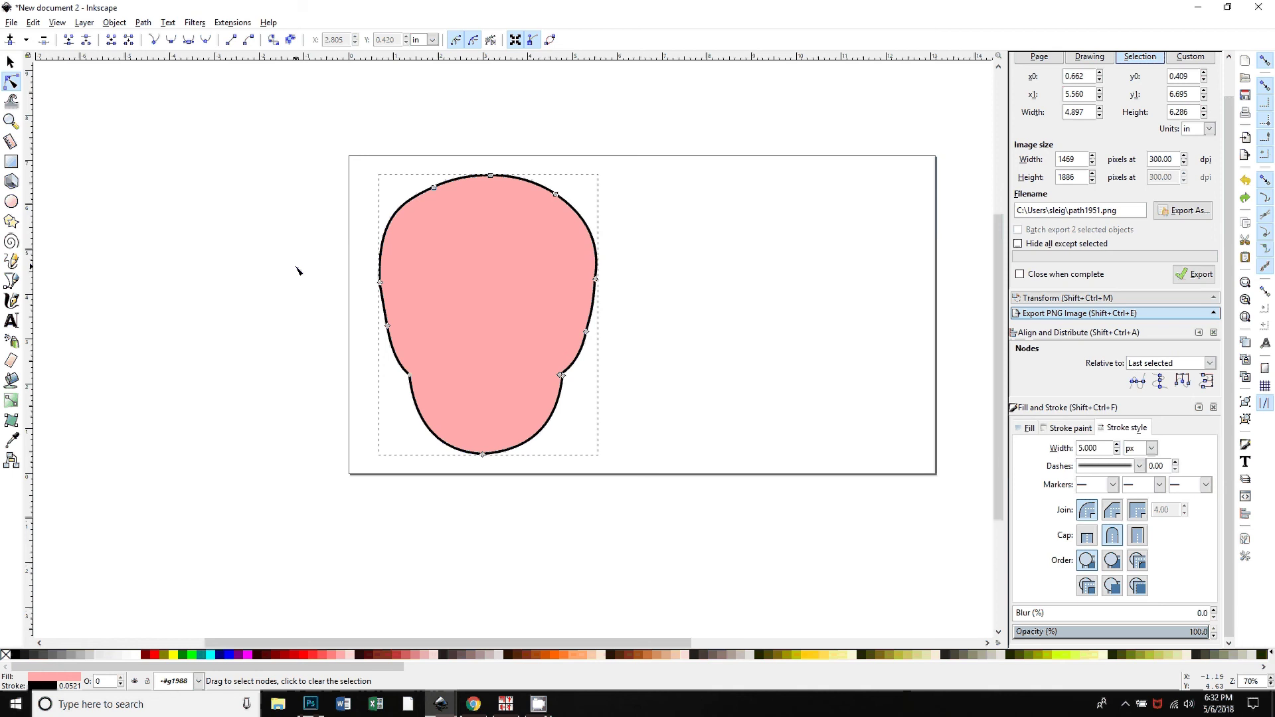
pyautogui.click(312, 364)
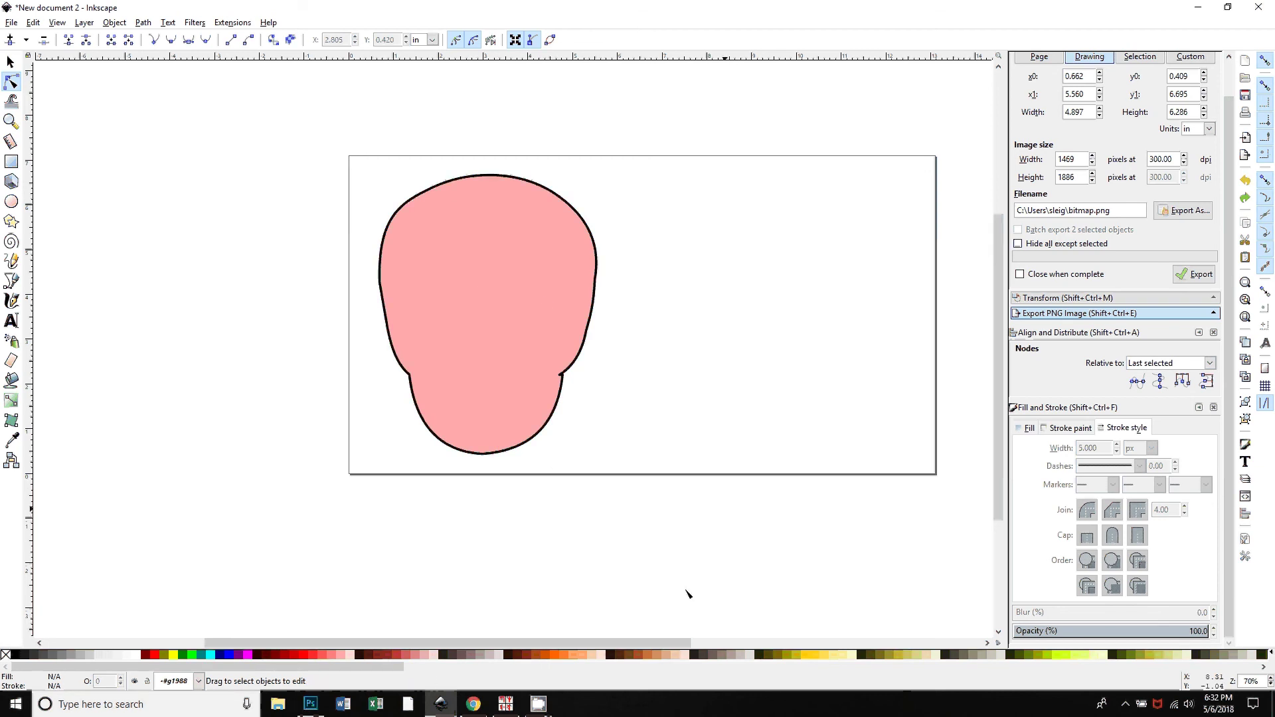
pyautogui.click(538, 704)
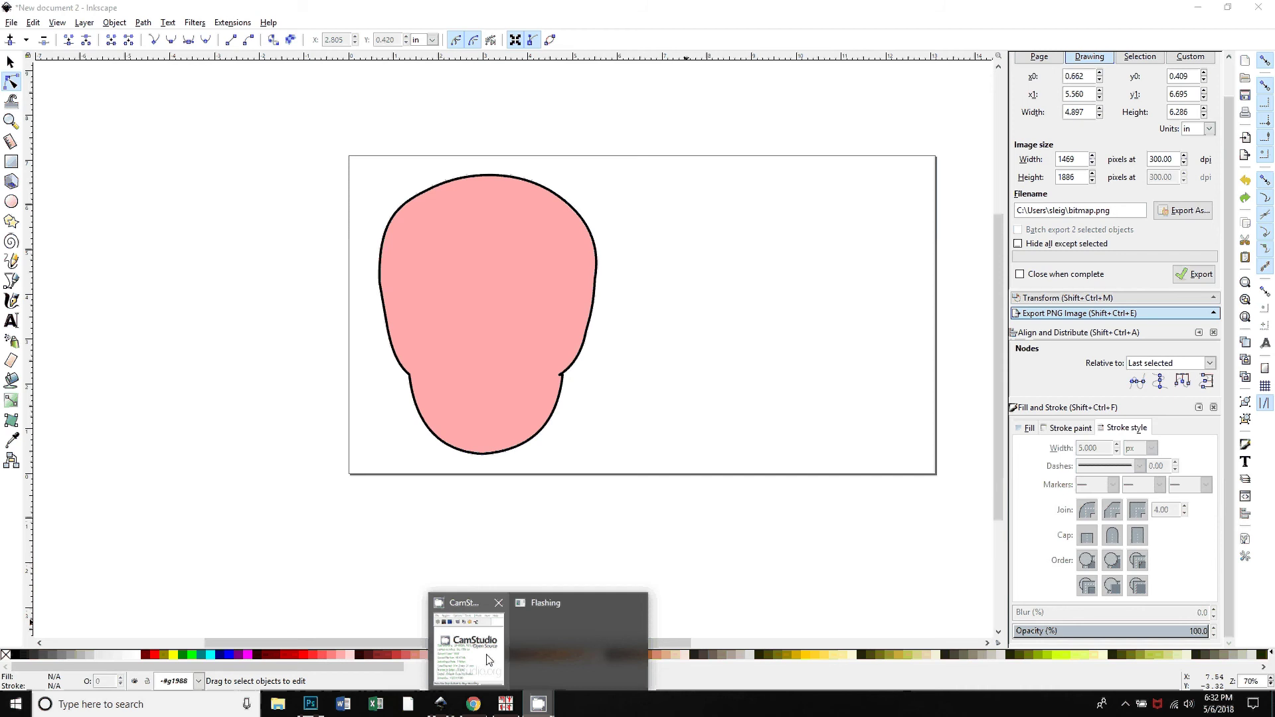